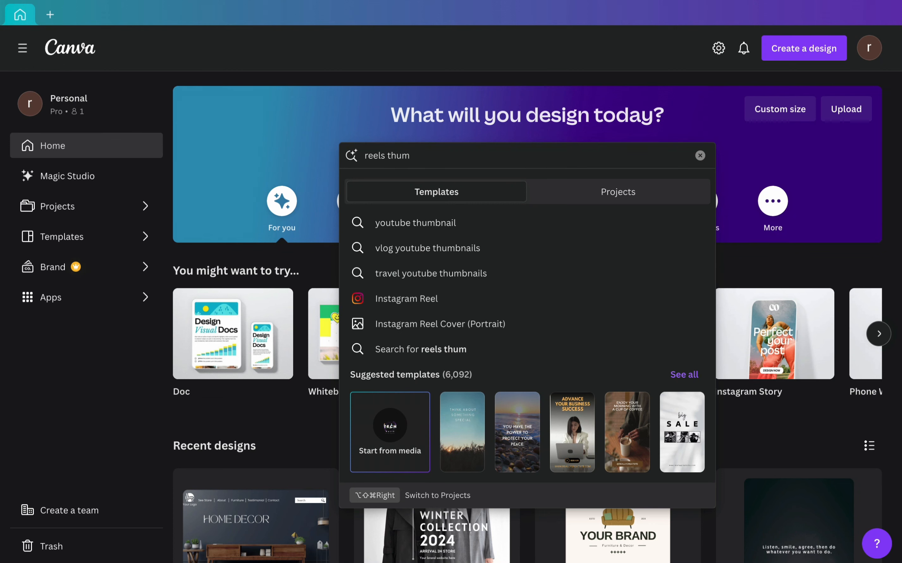
- Open the Instagram Reel Cover (Portrait) templates from the search suggestions and look through the first designs
left_click(488, 333)
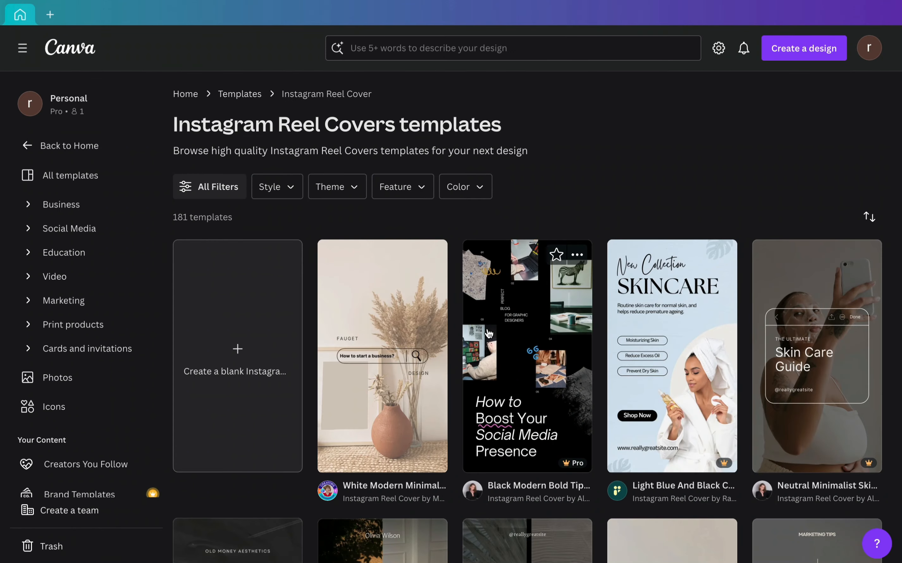
scroll(594, 342, "down", 10)
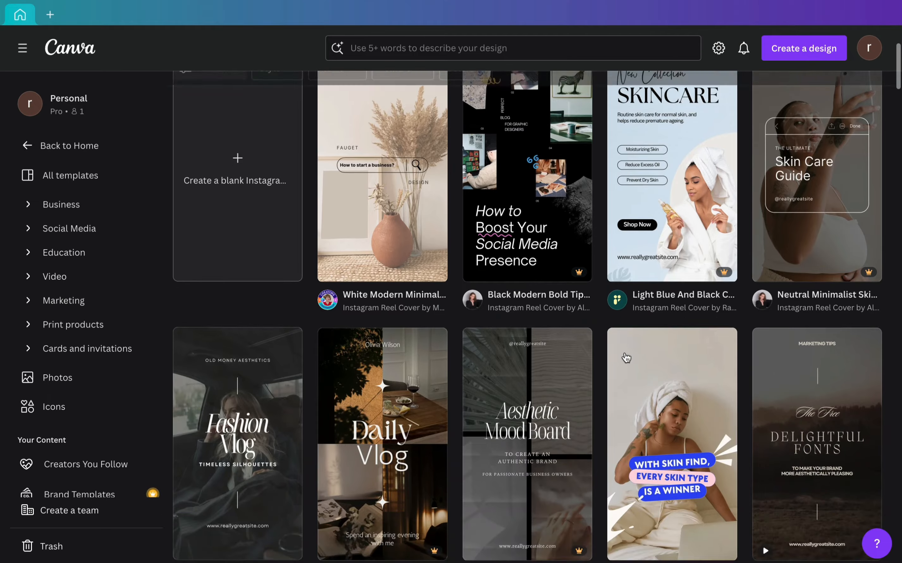
scroll(627, 357, "down", 7)
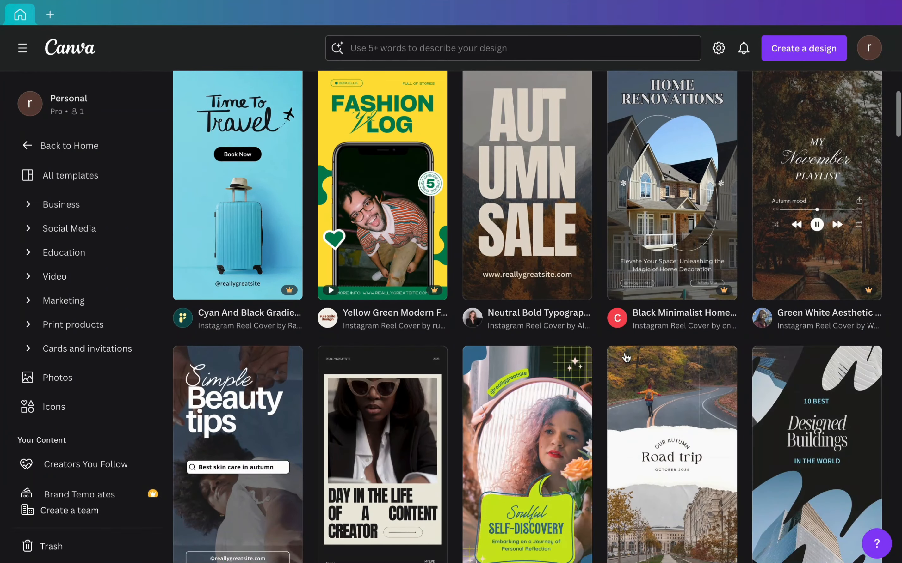
- Search the templates for "food video", clear the search term and look over the matching designs
left_click(525, 56)
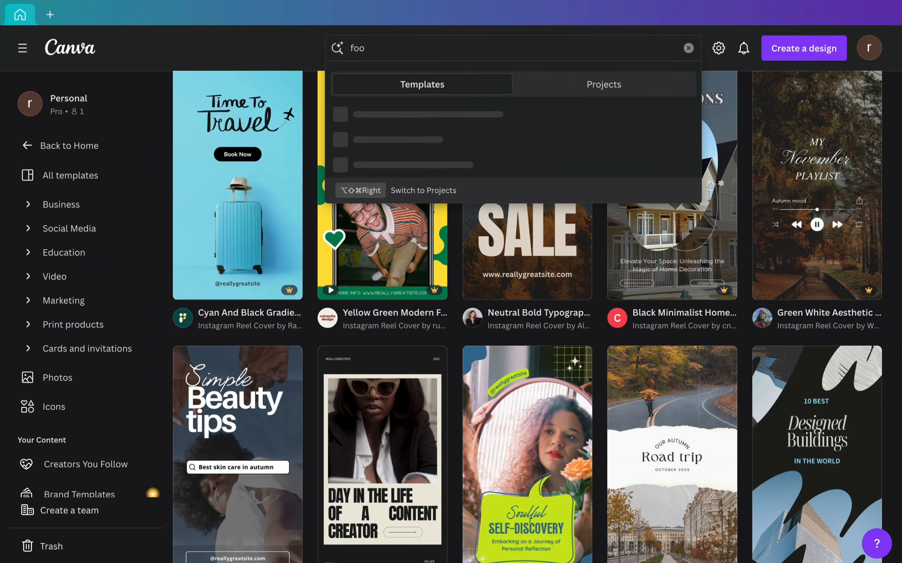
key("Return")
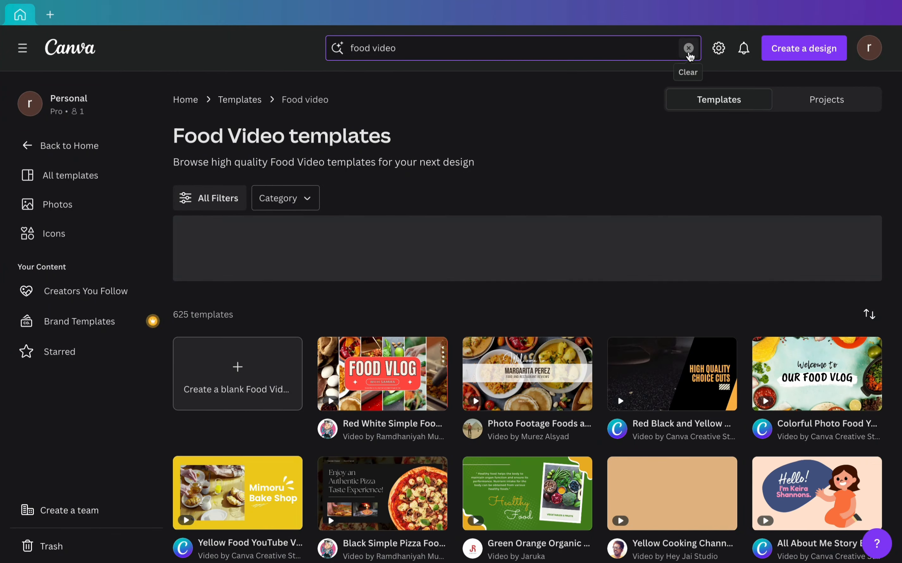
left_click(688, 48)
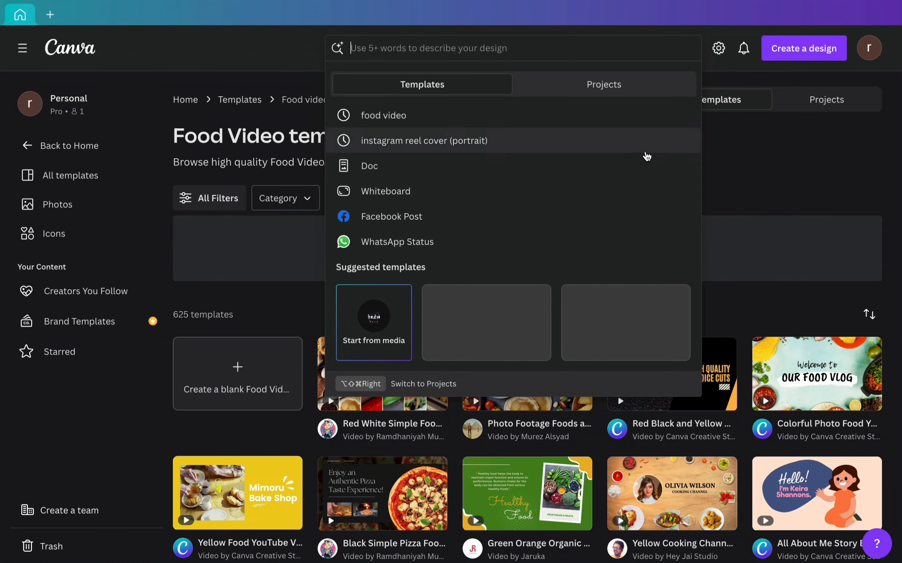
left_click(758, 161)
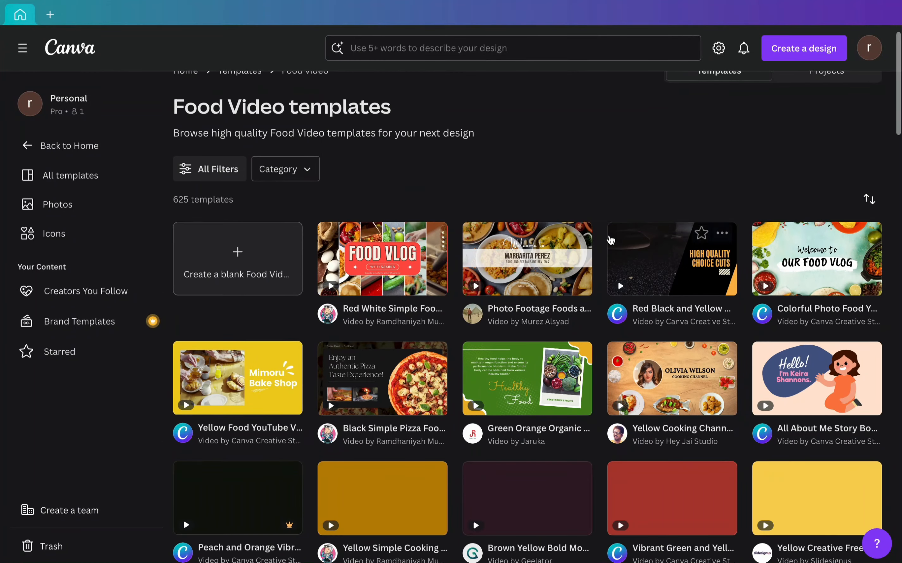
scroll(611, 239, "down", 3)
scroll(610, 240, "up", 3)
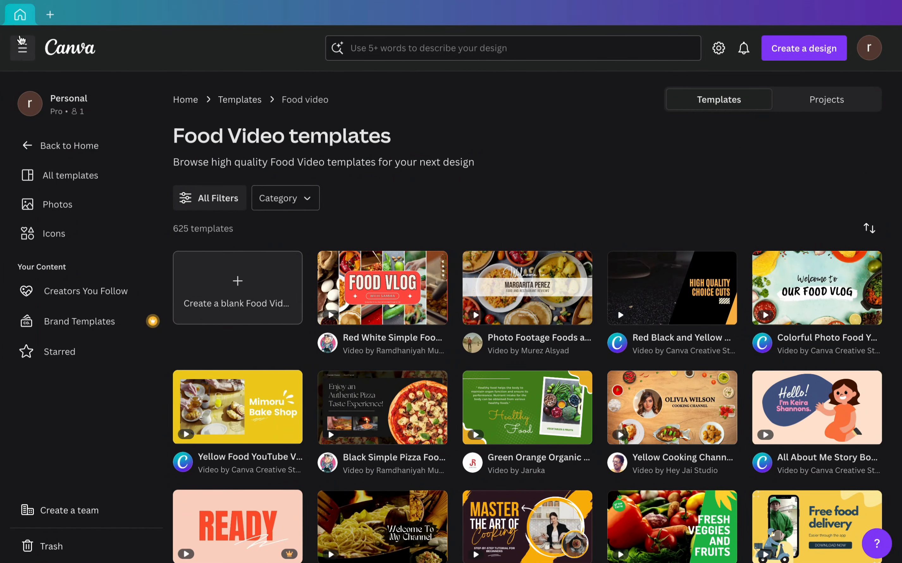
- Return to the main templates page, search for "reel thumbnail" and open the suggested Instagram Reel Covers category
left_click(250, 101)
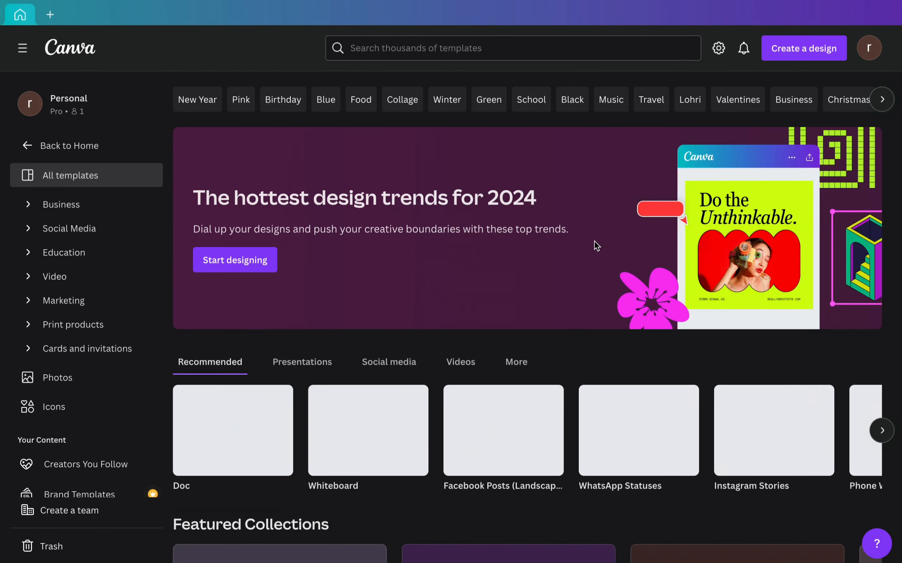
left_click(505, 52)
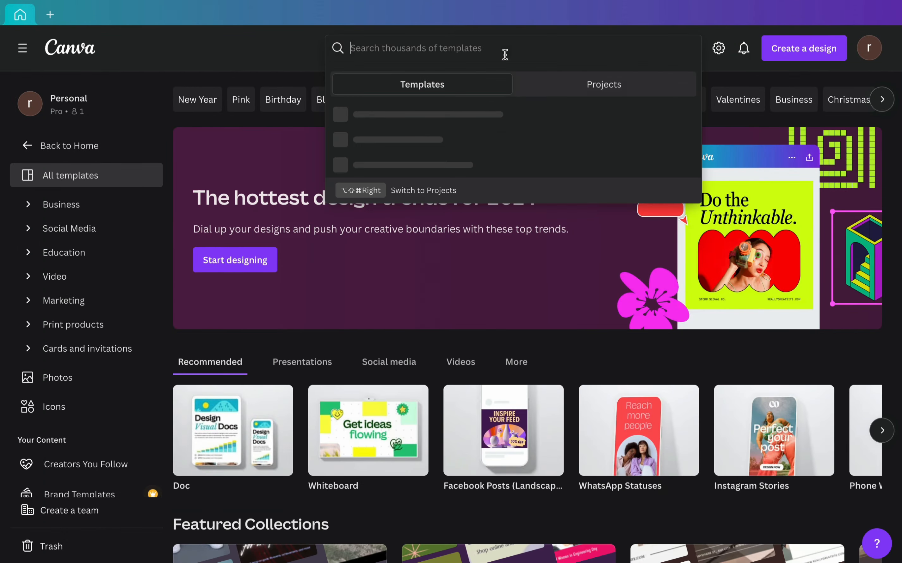
type("reel thu")
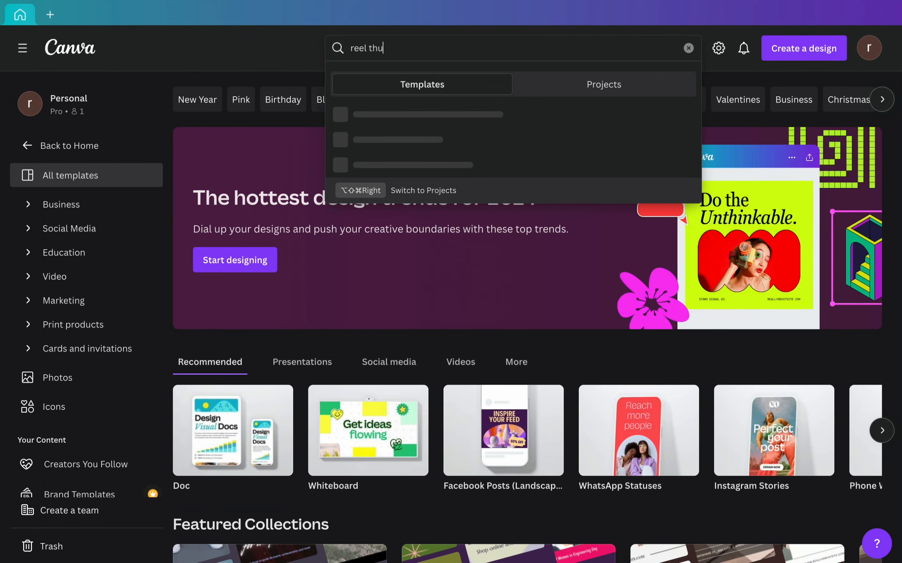
type("mbnail")
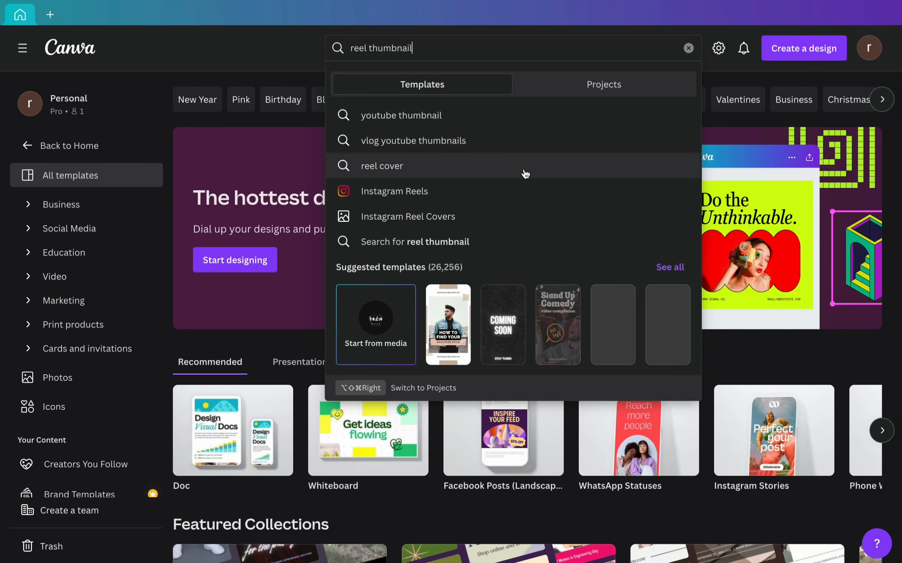
left_click(473, 217)
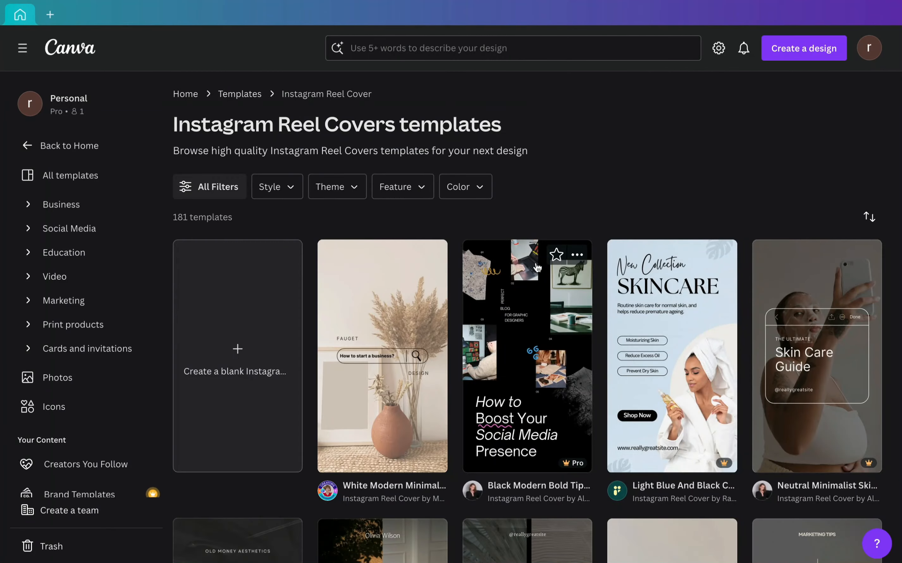
- Browse the Instagram Reel Covers templates and examine the available styles and topics for a suitable reel thumbnail
scroll(537, 268, "down", 5)
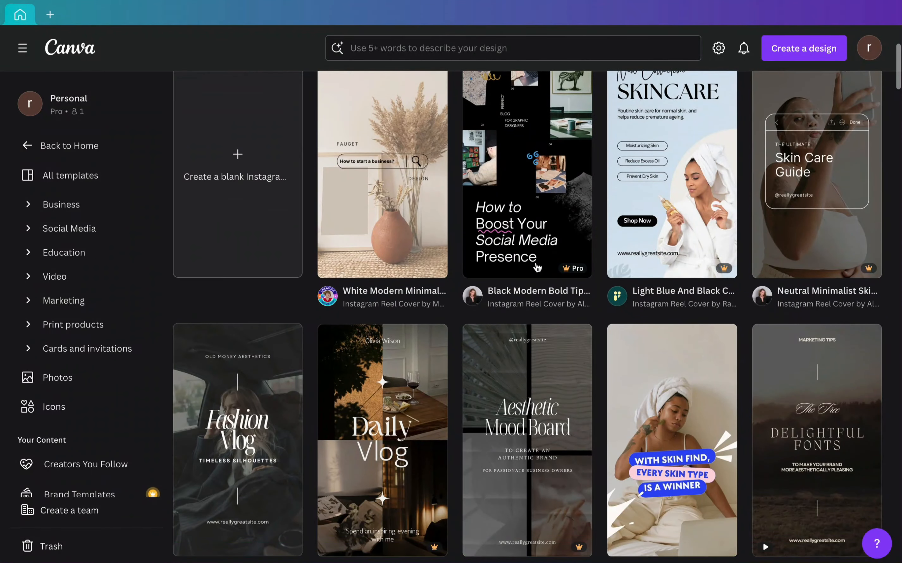
scroll(536, 267, "down", 15)
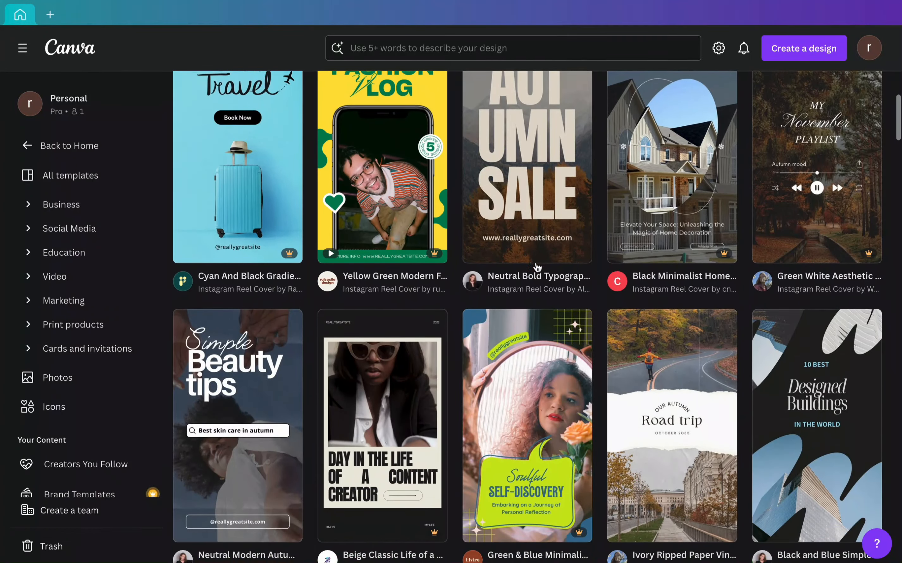
scroll(535, 263, "down", 13)
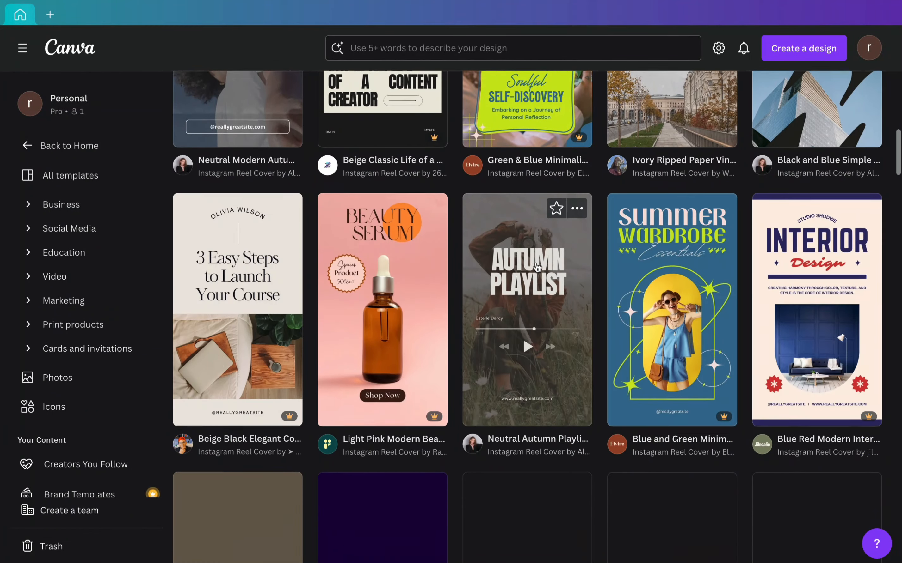
scroll(538, 267, "down", 10)
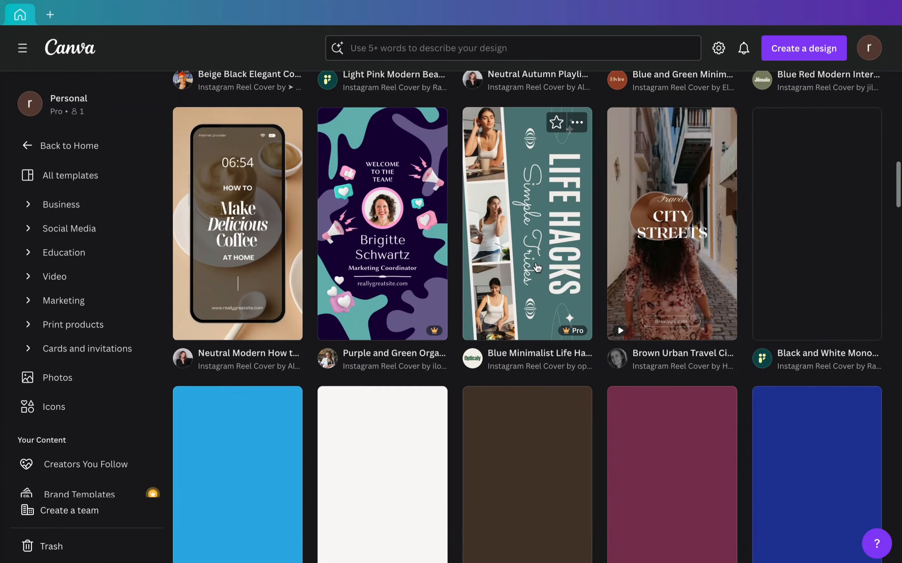
scroll(537, 268, "down", 4)
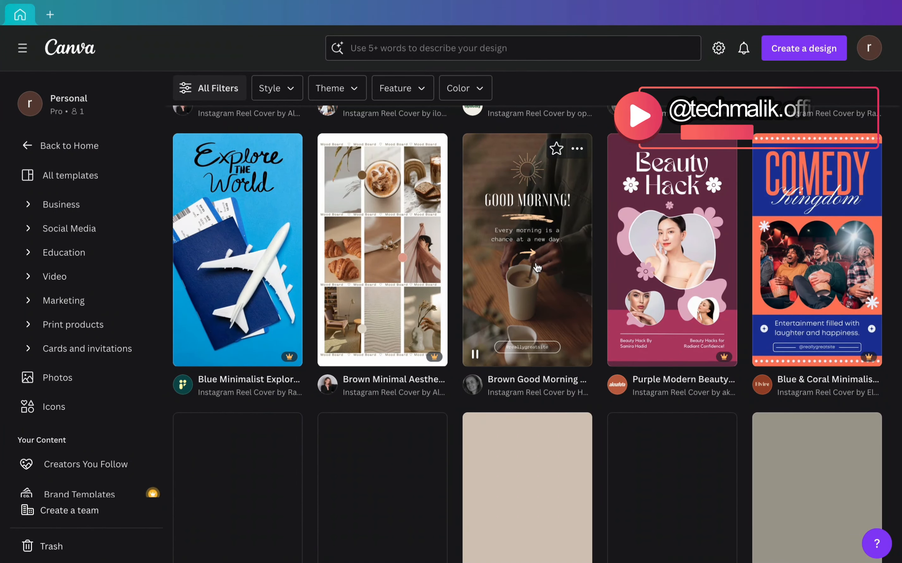
scroll(538, 267, "down", 6)
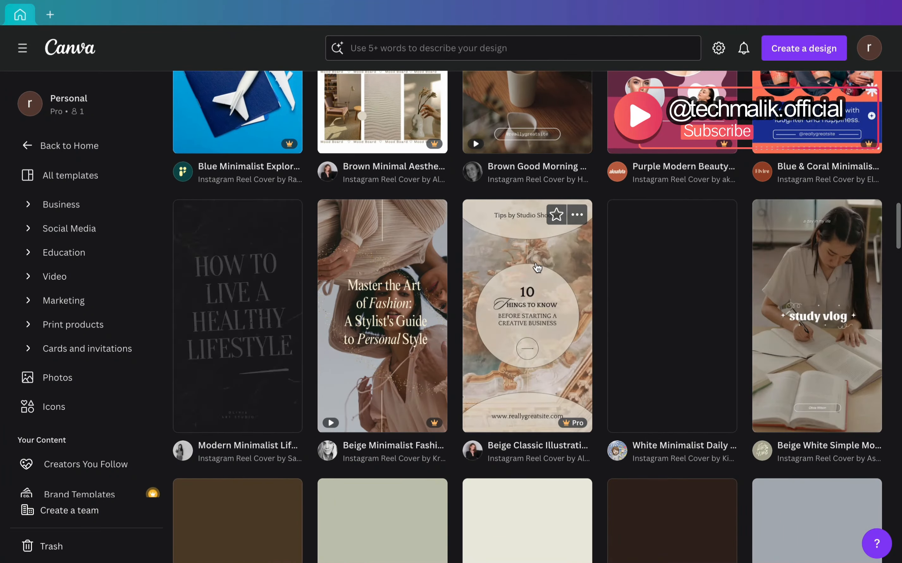
scroll(537, 268, "down", 3)
scroll(537, 267, "down", 10)
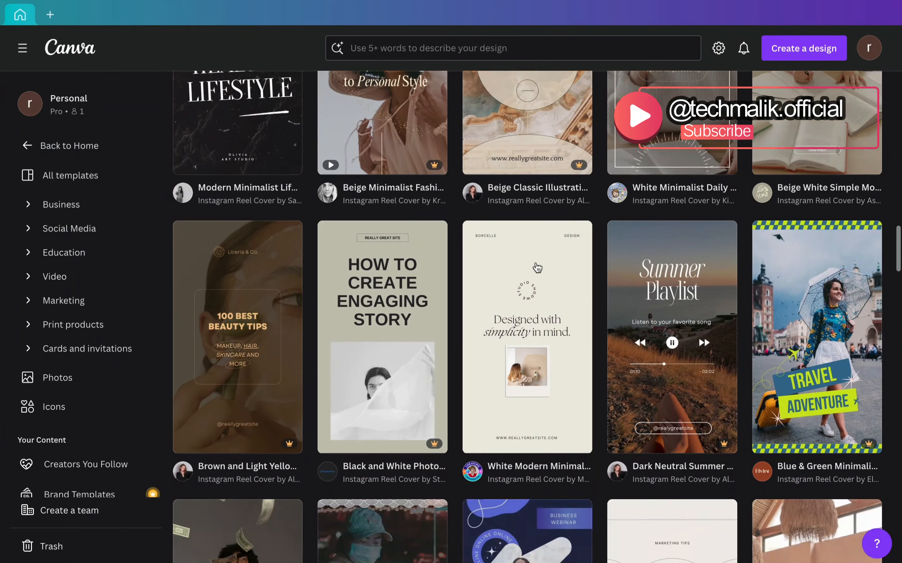
scroll(537, 267, "down", 6)
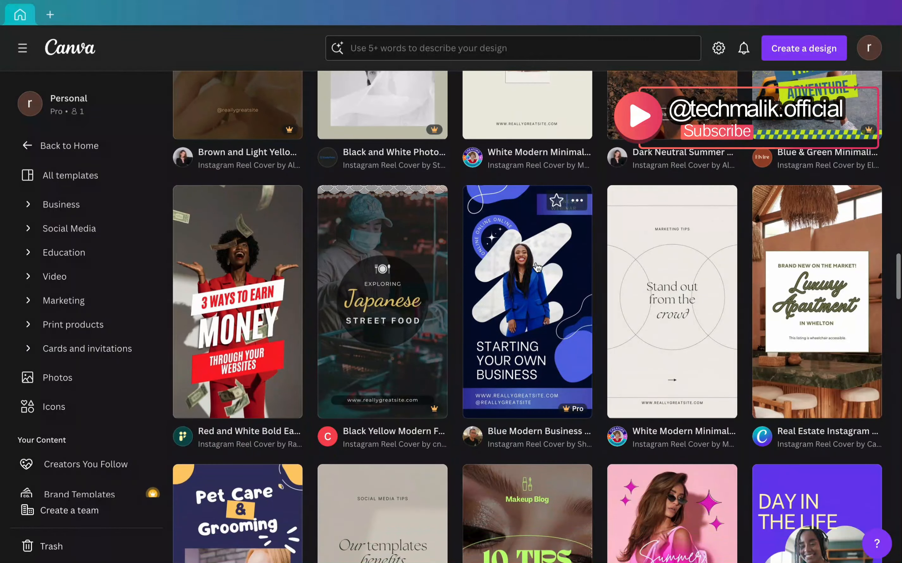
scroll(537, 268, "down", 5)
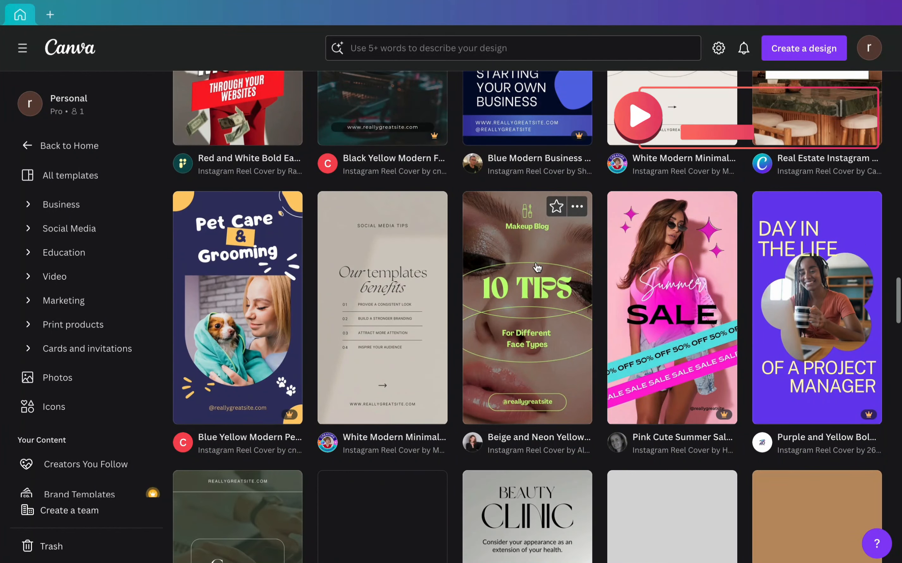
scroll(536, 267, "up", 5)
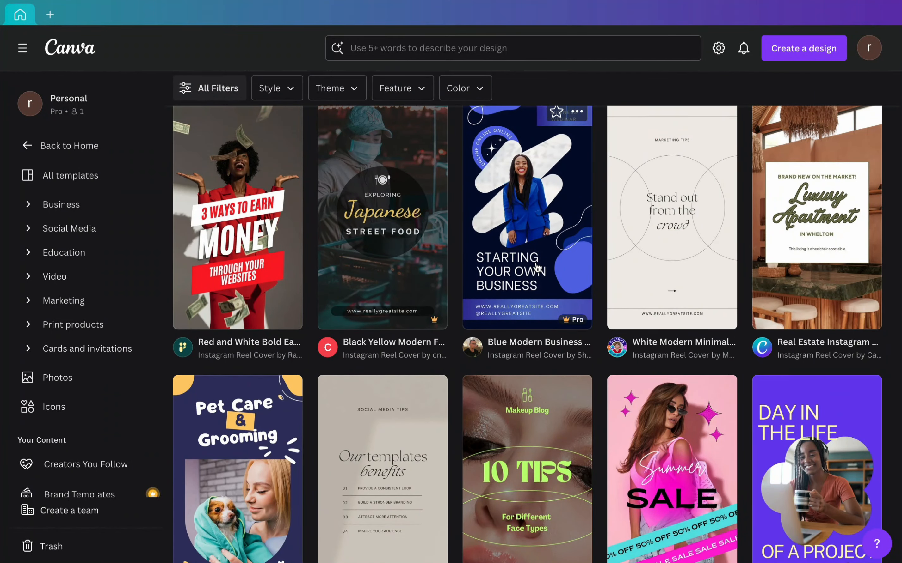
scroll(537, 267, "down", 7)
scroll(537, 268, "down", 6)
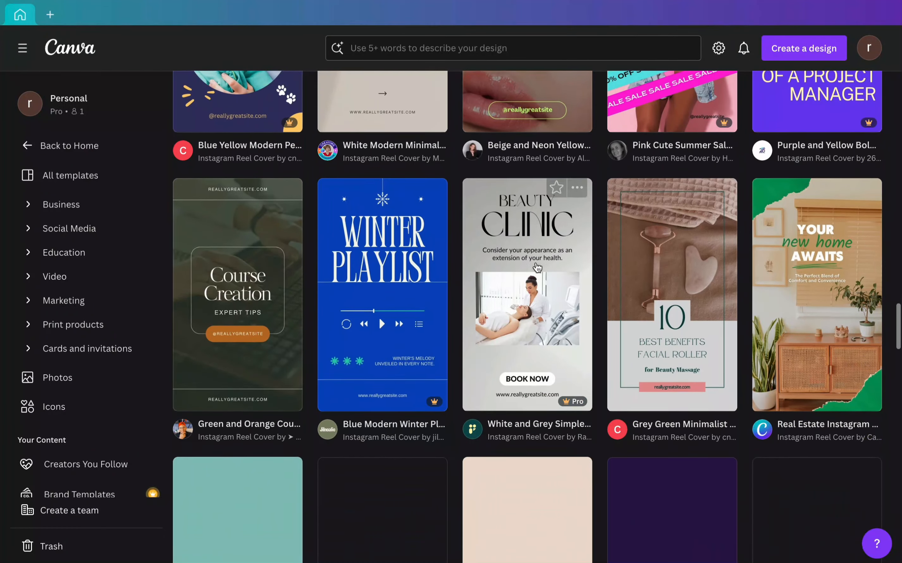
scroll(536, 267, "down", 3)
scroll(537, 268, "down", 4)
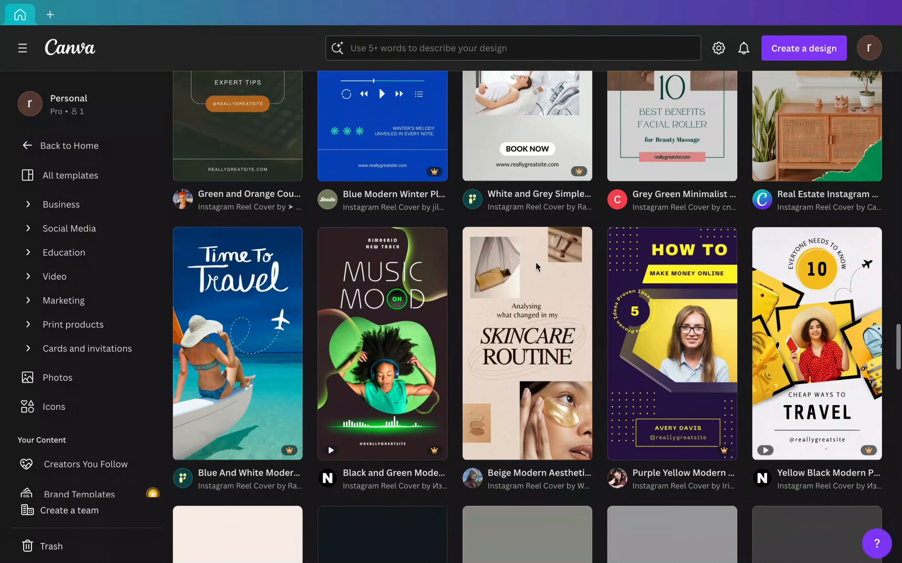
scroll(537, 267, "down", 4)
scroll(536, 268, "down", 8)
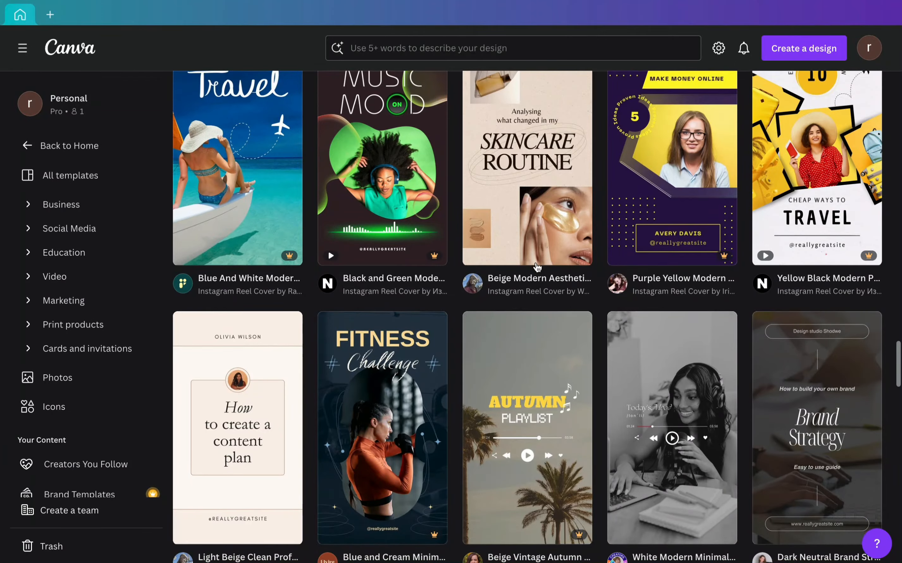
scroll(537, 268, "down", 3)
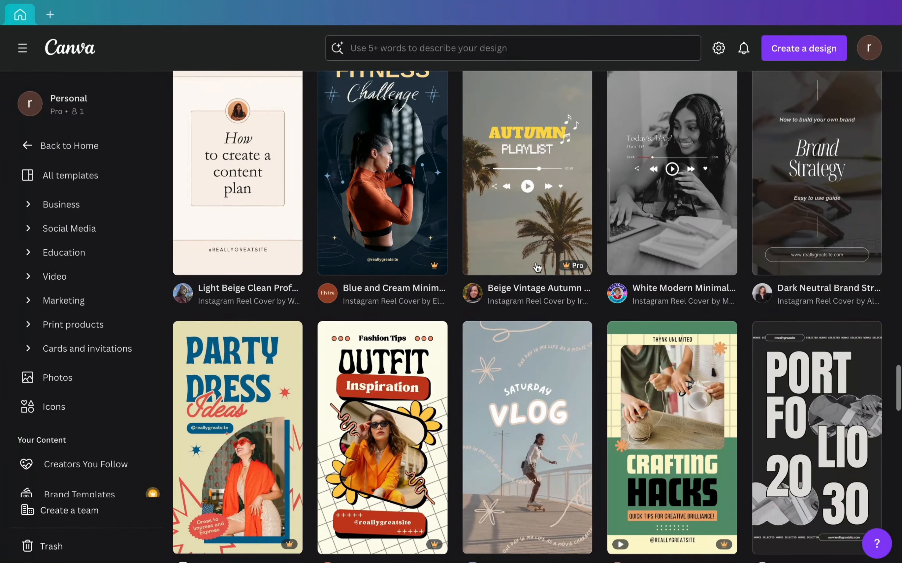
scroll(536, 265, "down", 9)
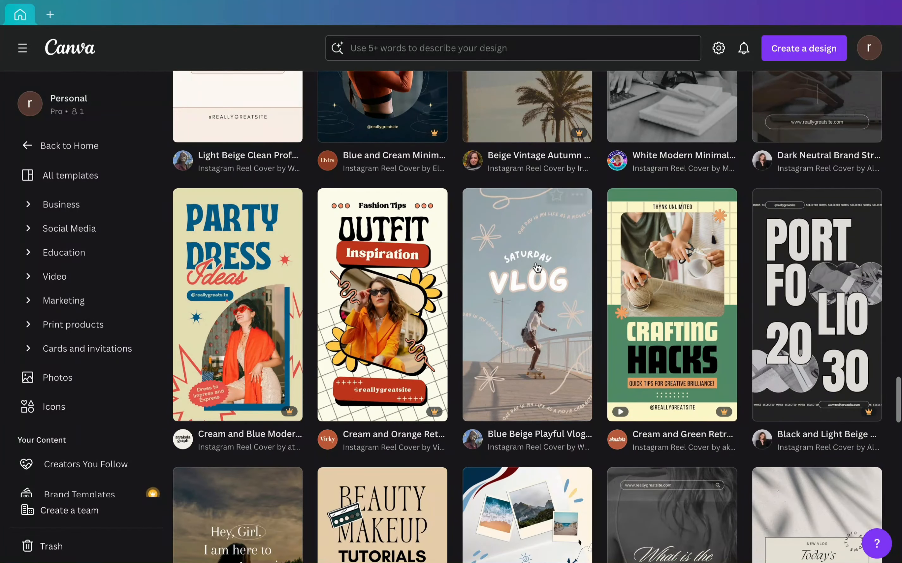
scroll(537, 268, "down", 9)
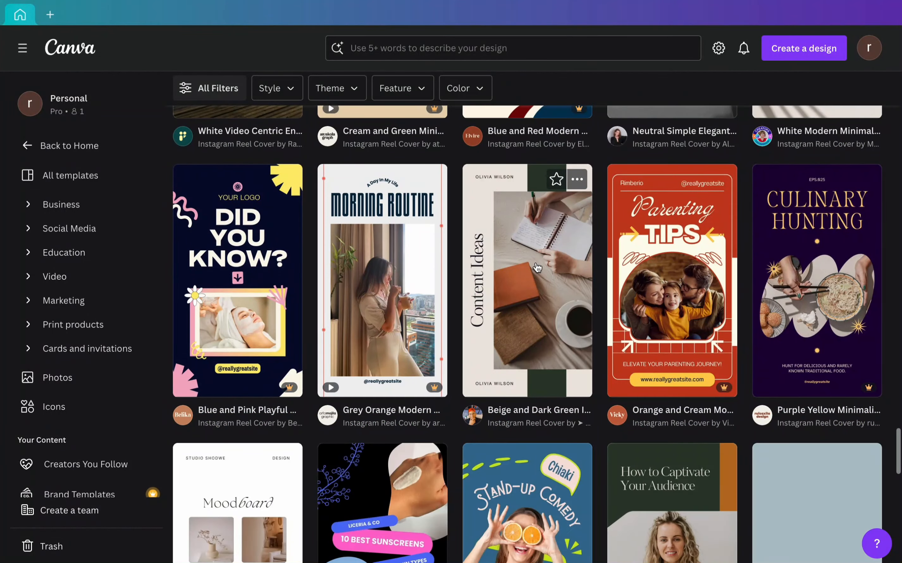
scroll(537, 268, "down", 11)
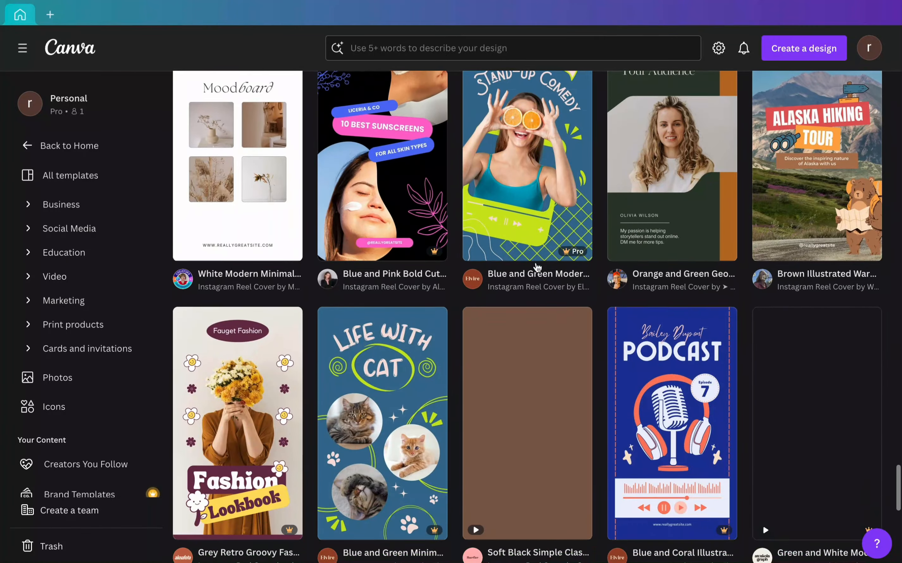
scroll(537, 268, "down", 6)
scroll(537, 268, "down", 12)
scroll(537, 267, "down", 7)
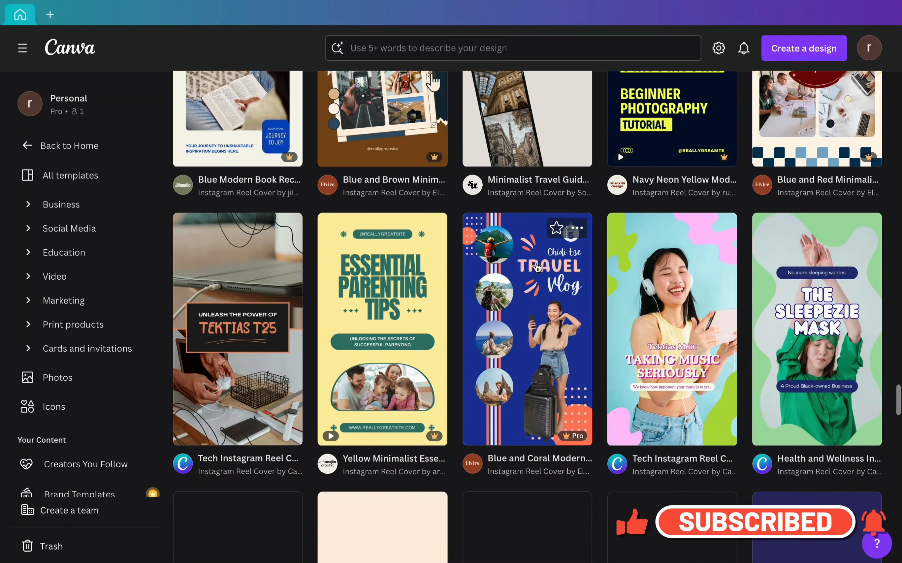
scroll(537, 268, "down", 2)
scroll(536, 267, "down", 17)
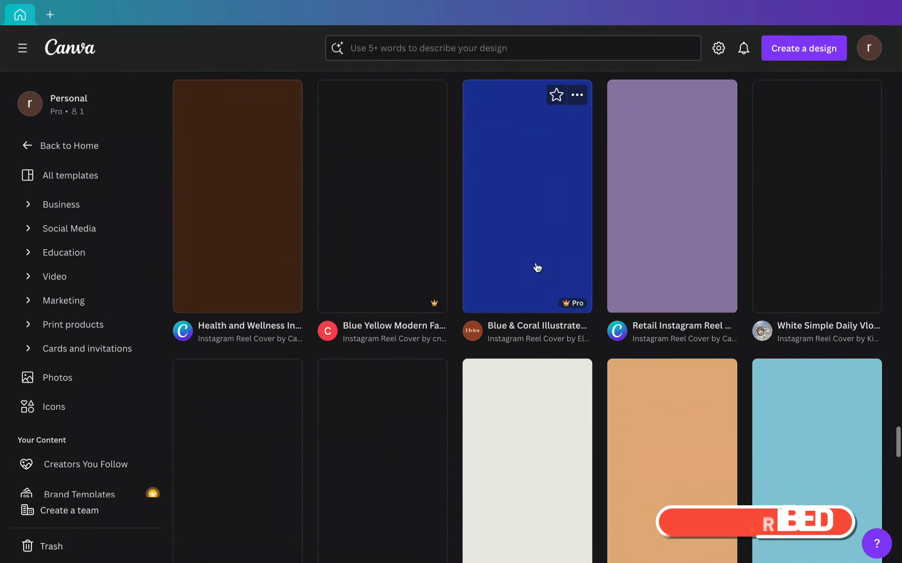
scroll(537, 268, "down", 10)
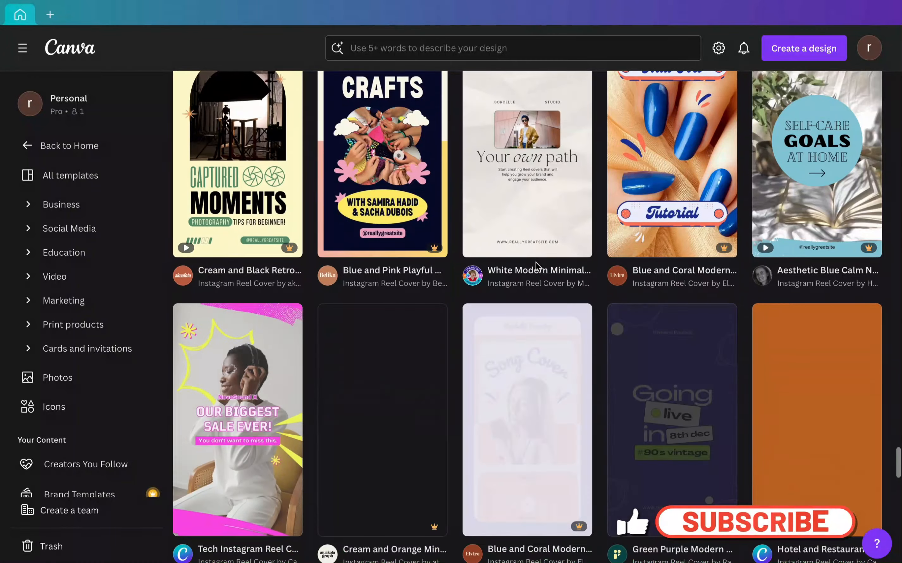
scroll(536, 268, "down", 4)
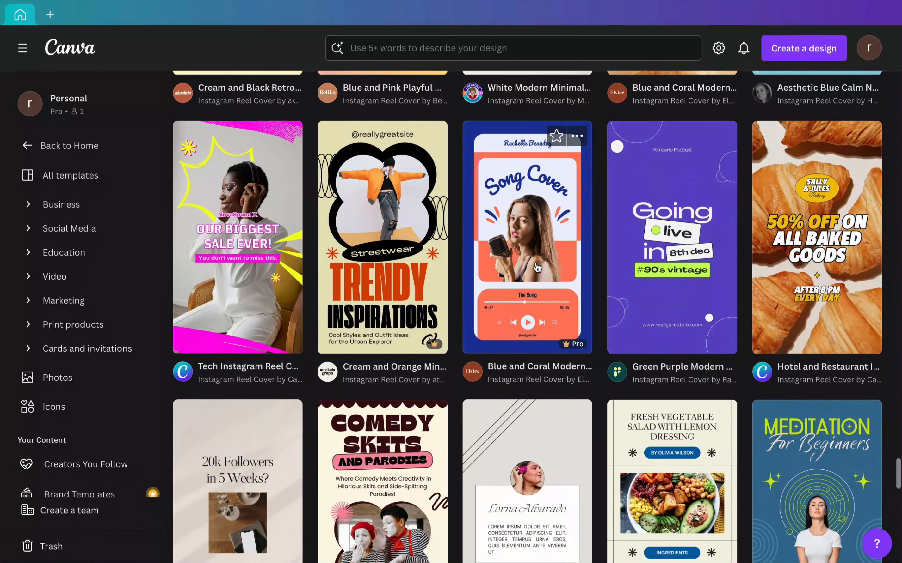
scroll(537, 267, "up", 1)
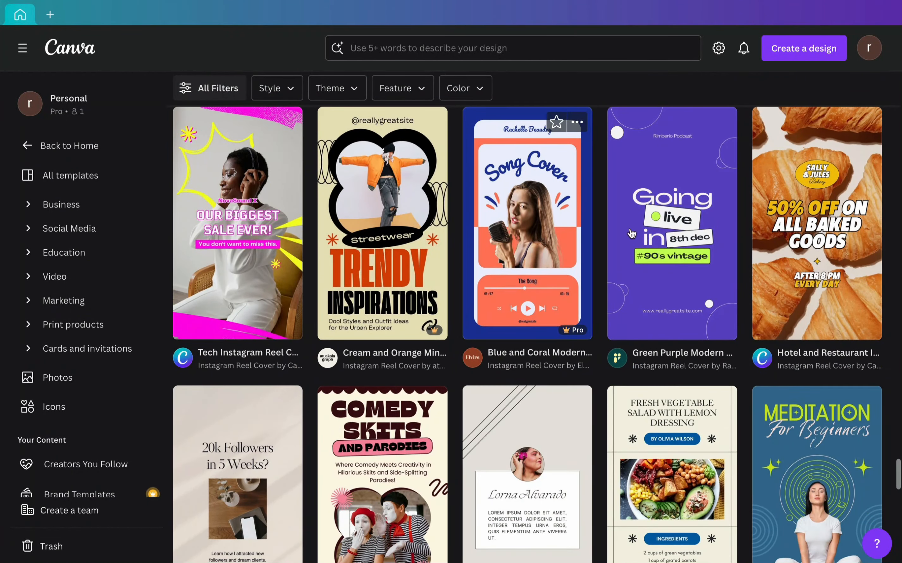
- Preview and close the 50% off baked goods reel cover, and open the White Beige Minimal Morning Routine template for customizing
left_click(852, 170)
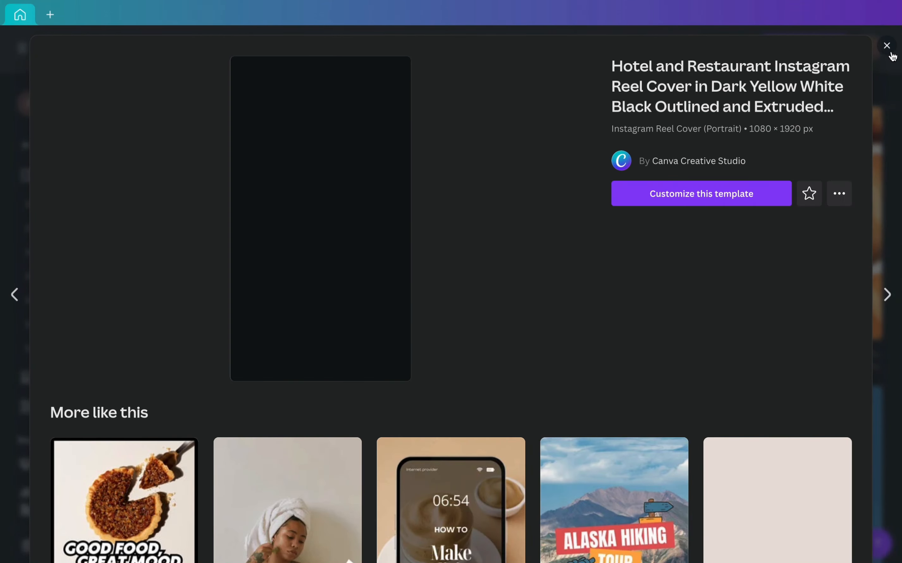
left_click(887, 47)
scroll(738, 372, "down", 10)
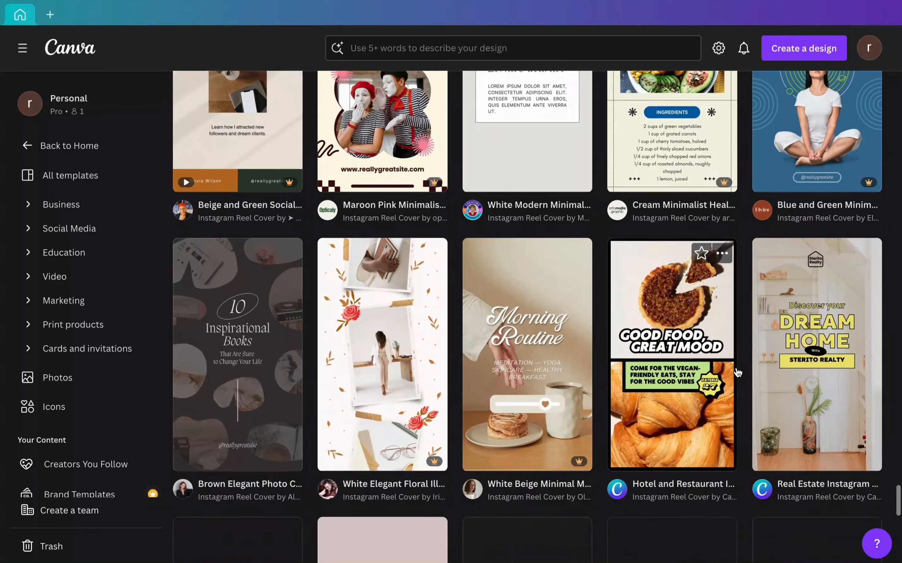
scroll(539, 346, "down", 3)
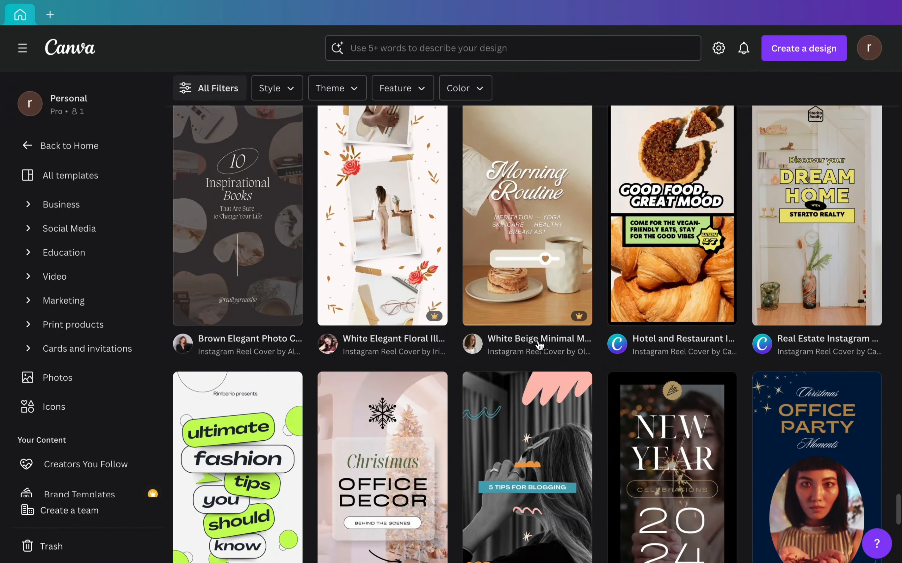
left_click(529, 274)
left_click(684, 194)
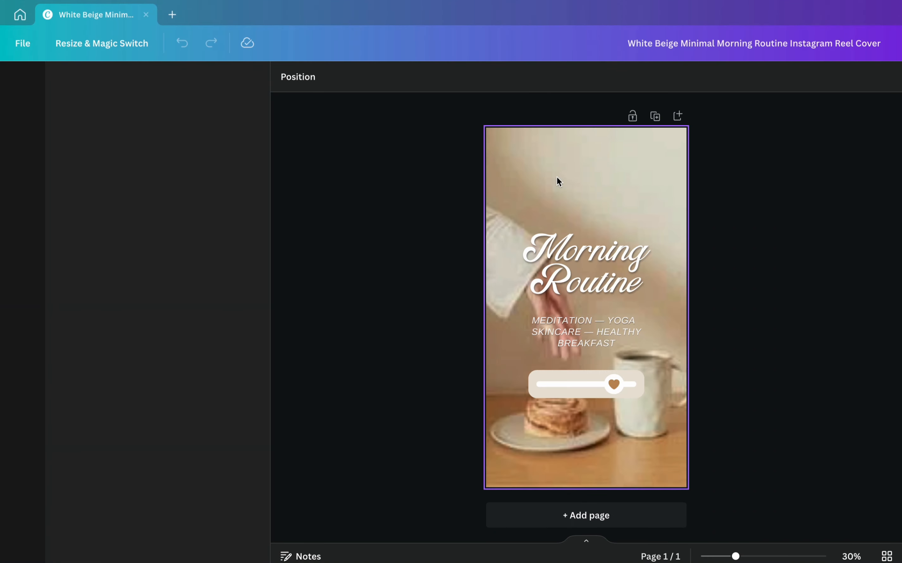
- Delete the background photo from the Morning Routine template
left_click(581, 192)
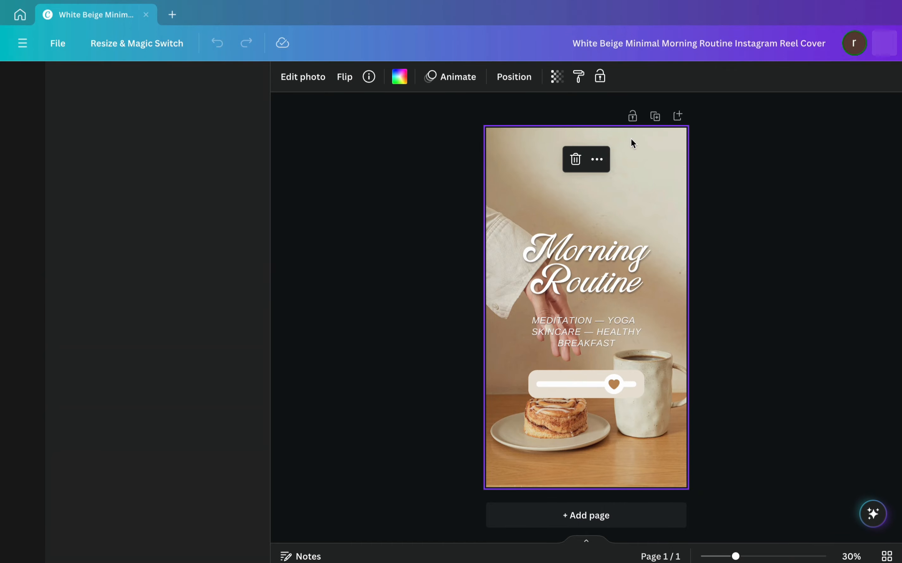
left_click(576, 161)
left_click(114, 85)
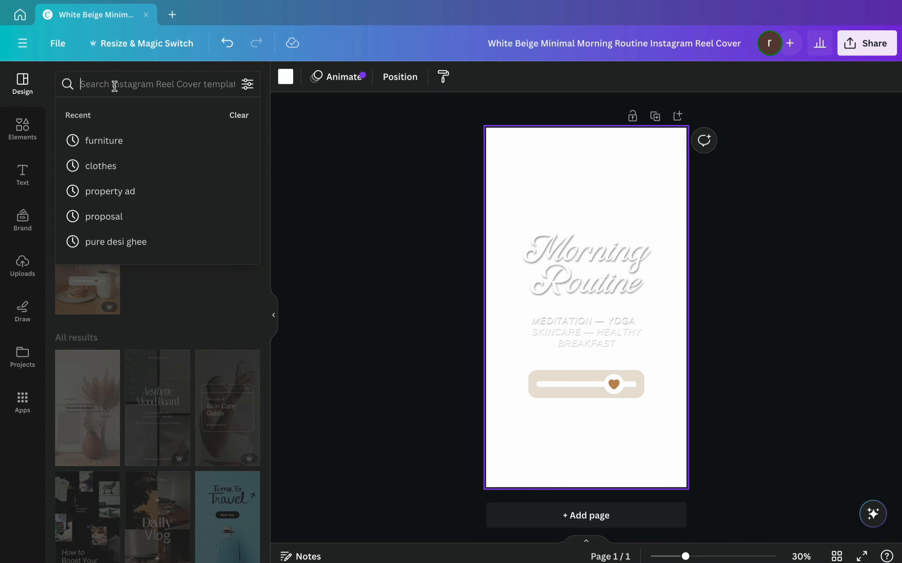
type("chicken biryani")
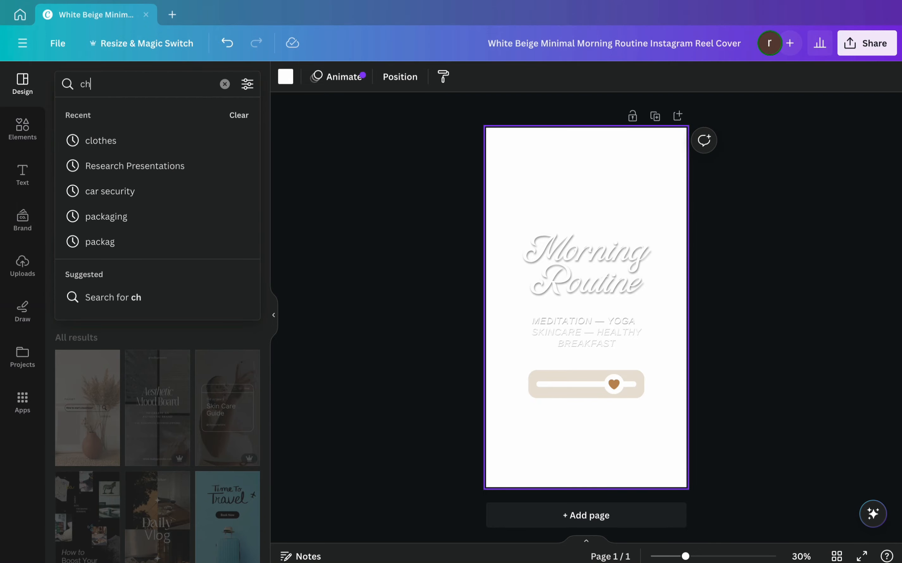
key("Return")
- Search the elements for "chicken biryani" and limit the results to photos
left_click(22, 129)
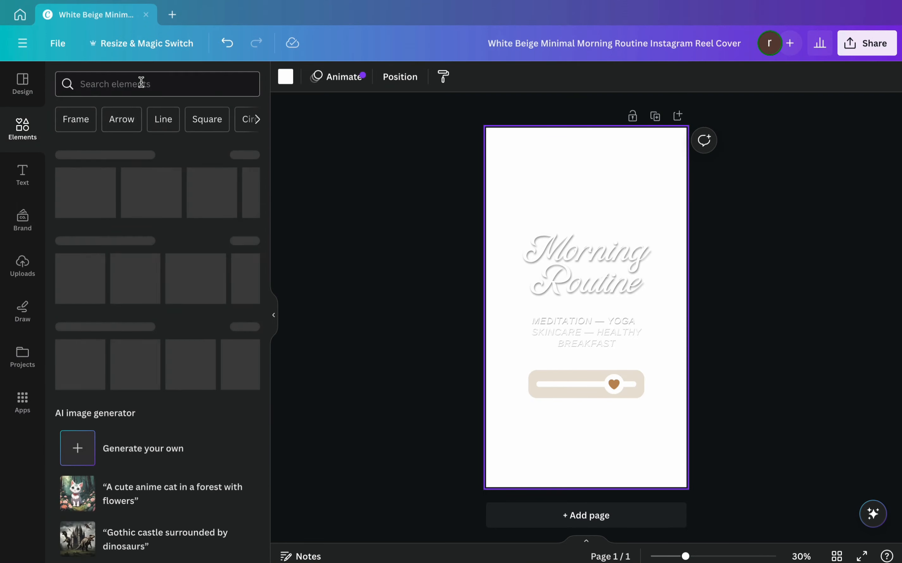
left_click(141, 83)
type("chicken biryani")
key("Return")
left_click(144, 114)
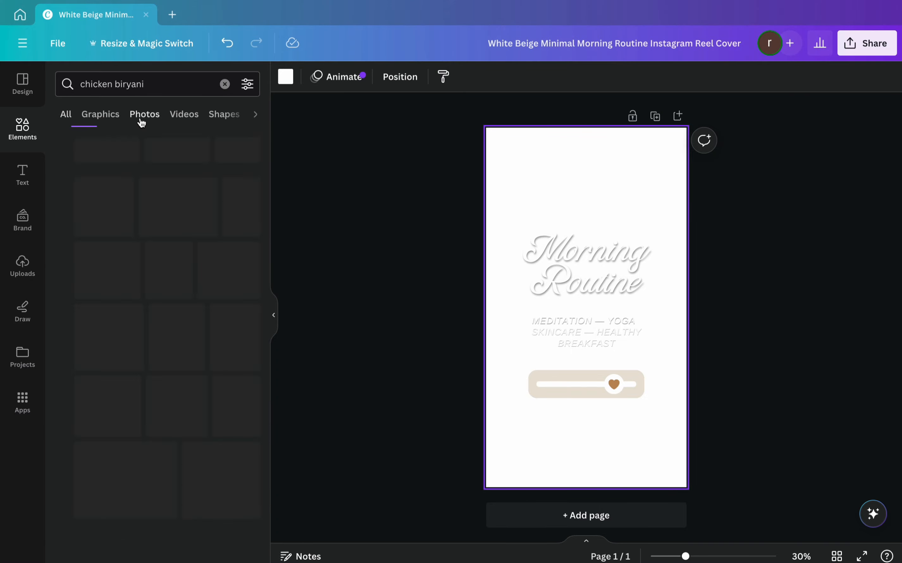
- Browse the biryani photos and set the portrait shot of a biryani bowl on a dark surface as the page background
scroll(172, 321, "down", 10)
scroll(172, 321, "down", 10)
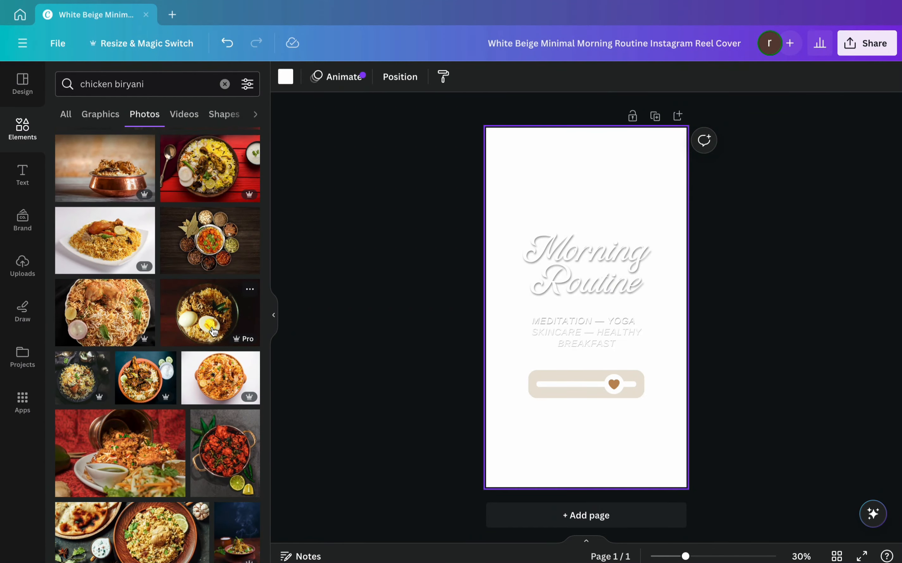
scroll(213, 331, "down", 10)
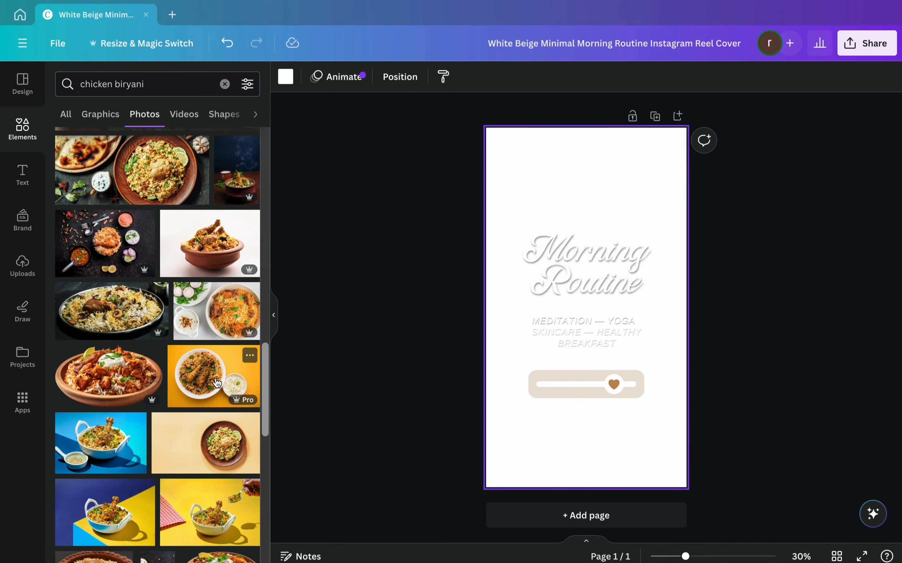
scroll(217, 382, "down", 3)
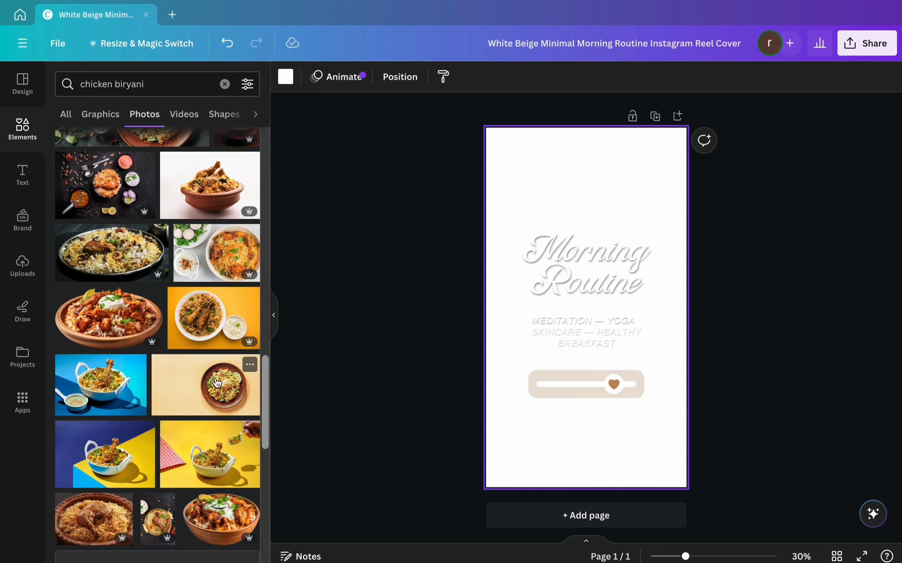
scroll(217, 382, "down", 8)
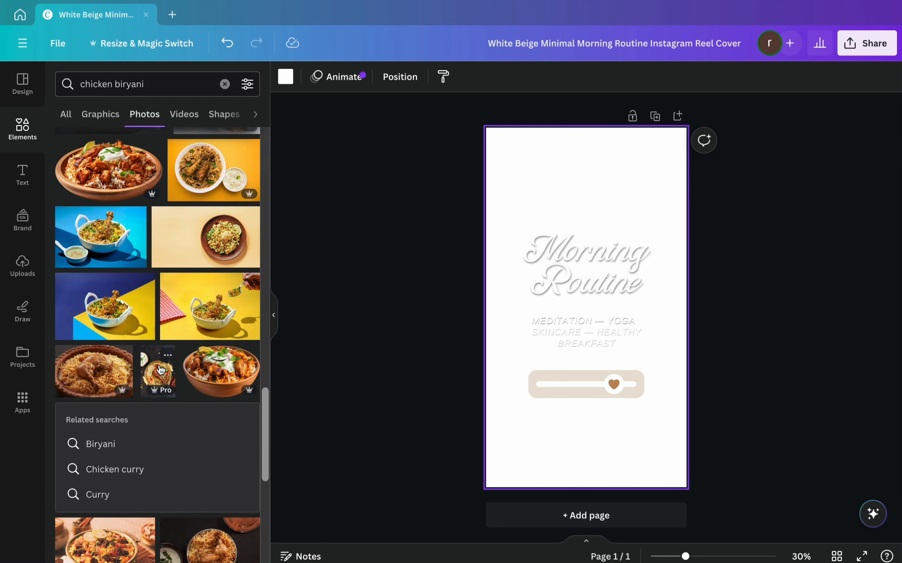
left_click_drag(161, 369, 503, 191)
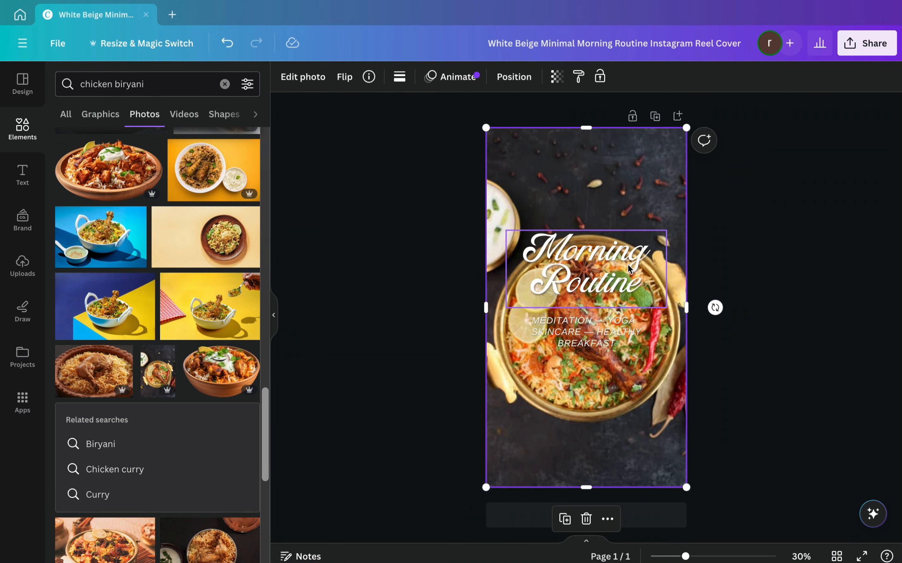
- Move the "Morning Routine" title above the bowl and replace its text with "Chicken Biryani"
left_click_drag(627, 265, 626, 184)
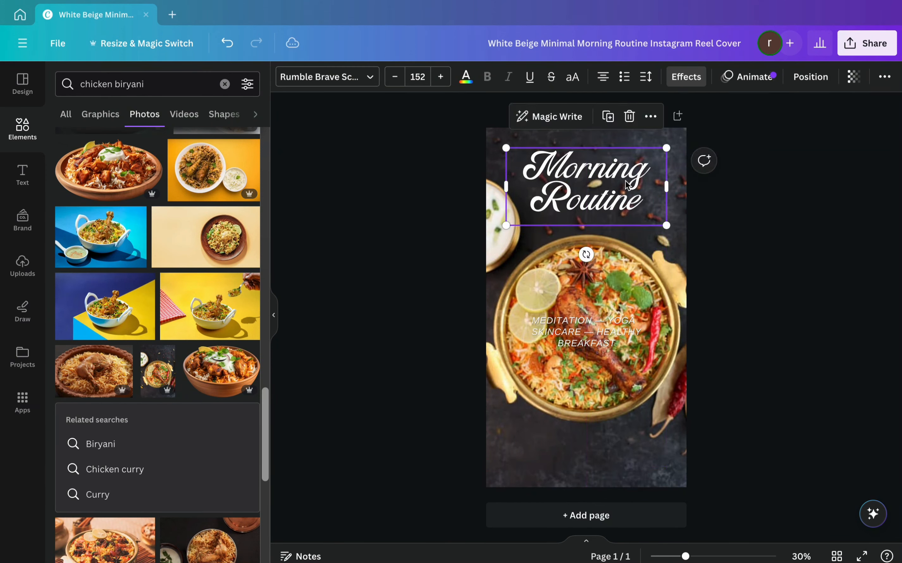
double_click(626, 184)
type("Chick")
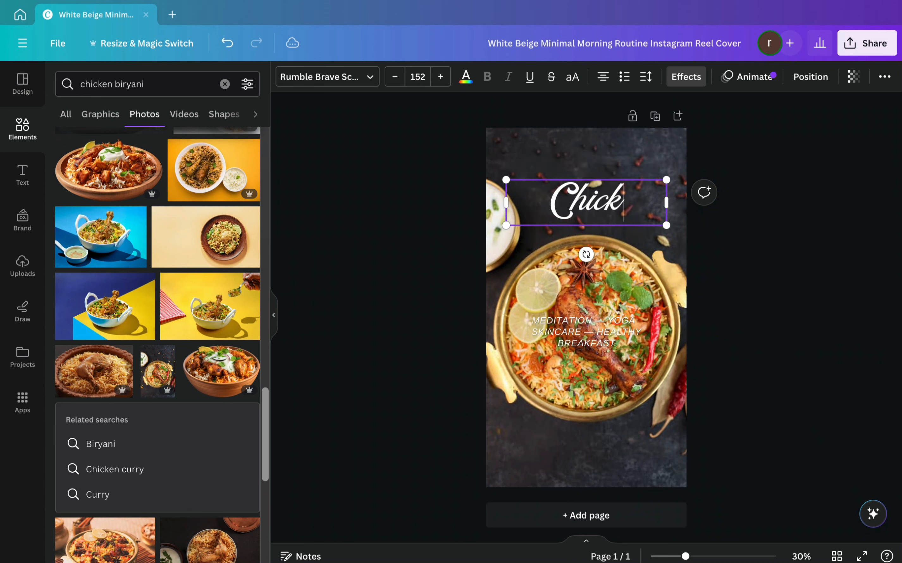
type("en Biryani")
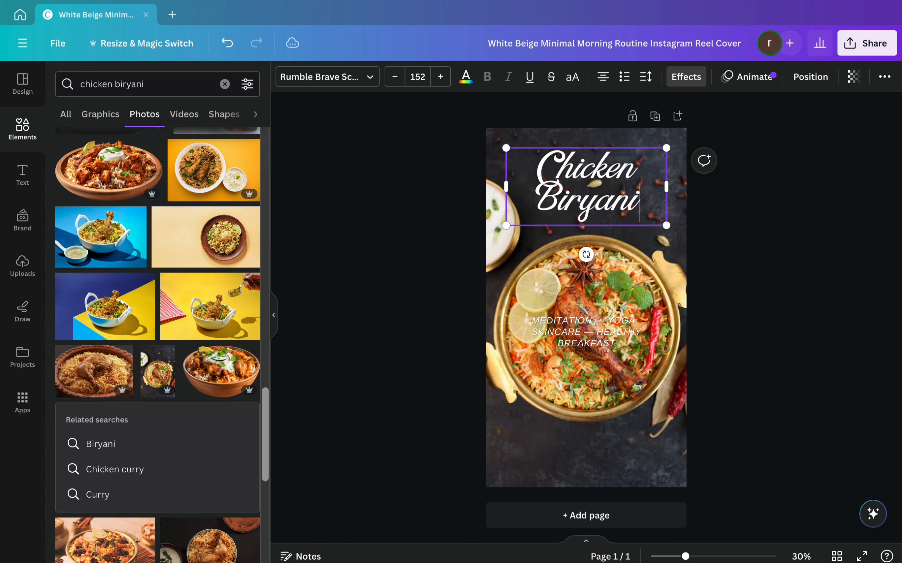
- Move the meditation and yoga subtitle off the bowl and delete it
left_click_drag(603, 331, 604, 462)
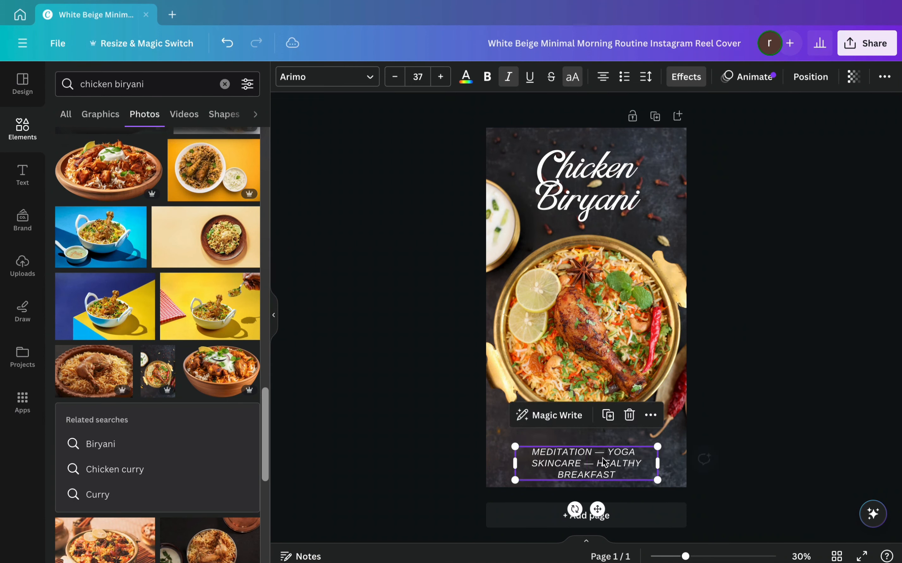
left_click(629, 415)
- Increase the letter spacing and line spacing of the "Chicken Biryani" title
left_click(605, 201)
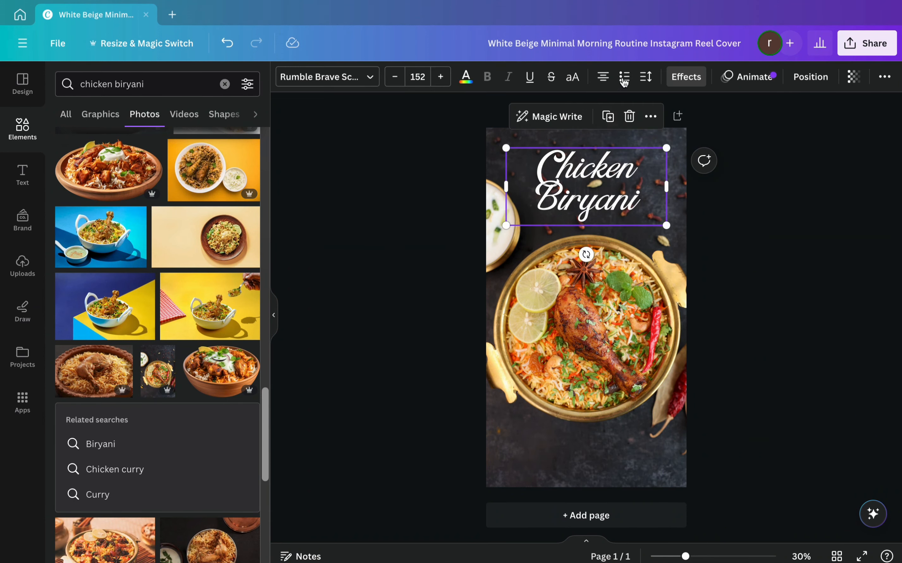
left_click(647, 78)
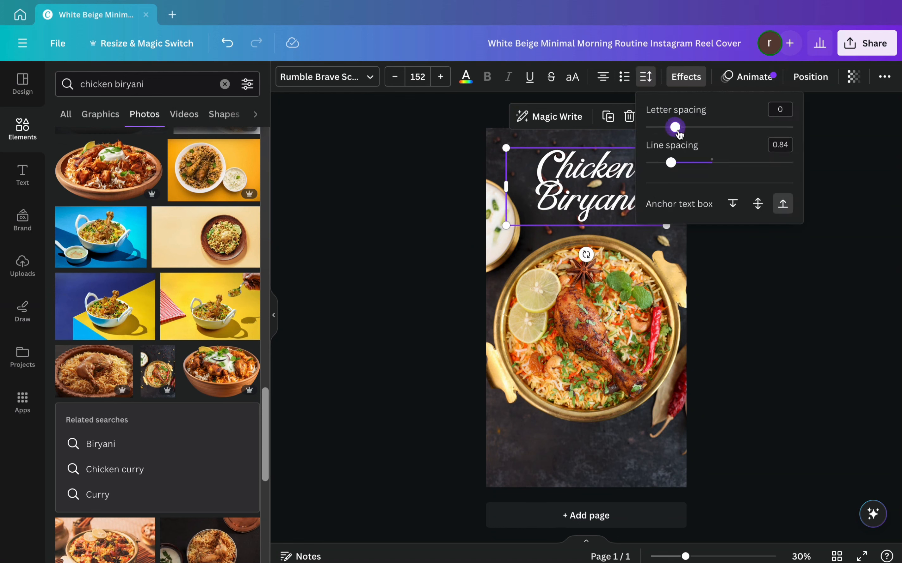
left_click_drag(679, 134, 693, 166)
left_click(731, 292)
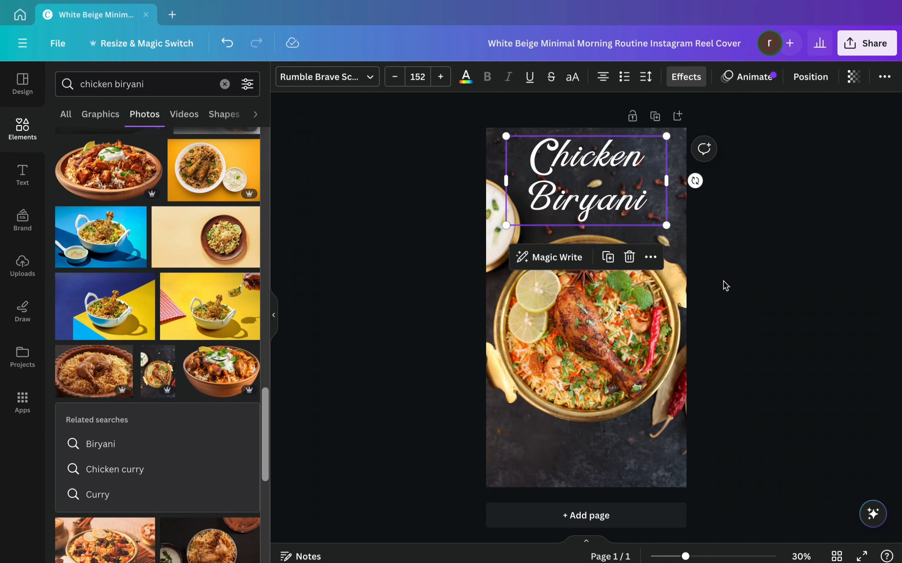
left_click(736, 249)
- Duplicate the "Chicken Biryani" title and place the copy over the lower part of the cover
left_click(615, 194)
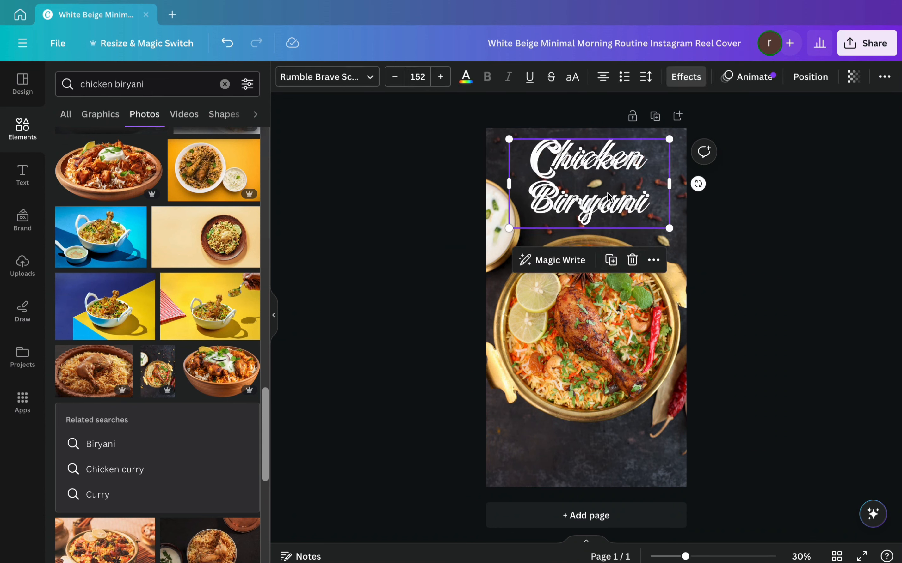
left_click(608, 257)
left_click_drag(605, 317, 603, 436)
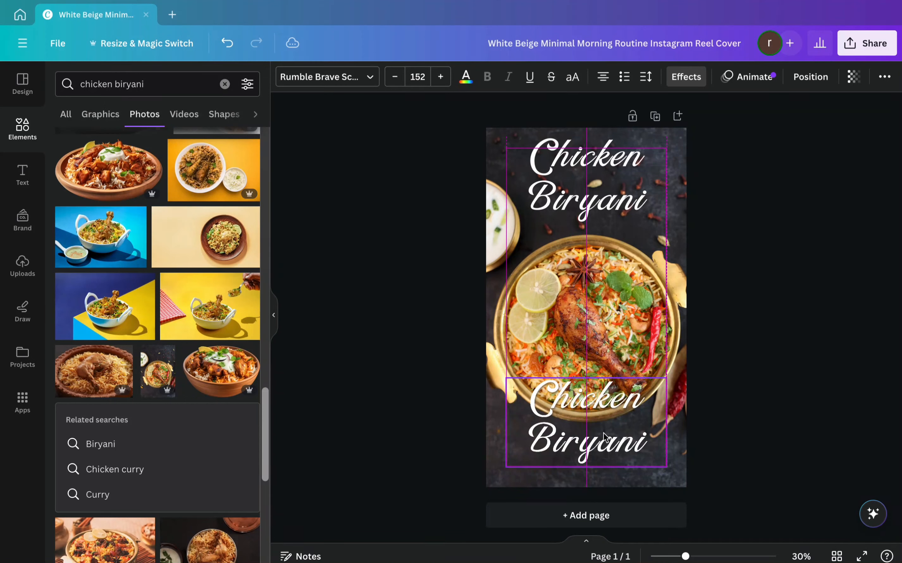
- Change the lower title's font to Farro and replace its text with "Easy Recipe"
left_click(368, 79)
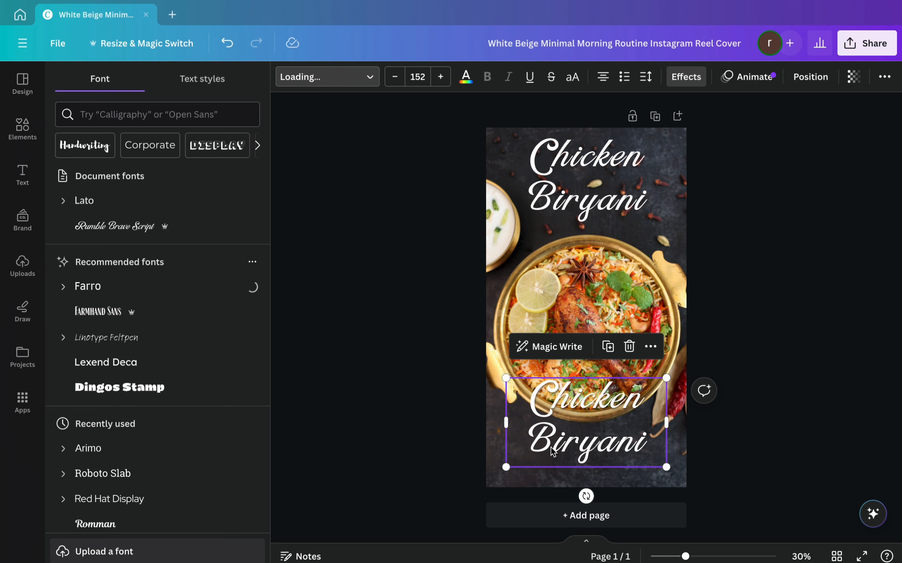
double_click(596, 430)
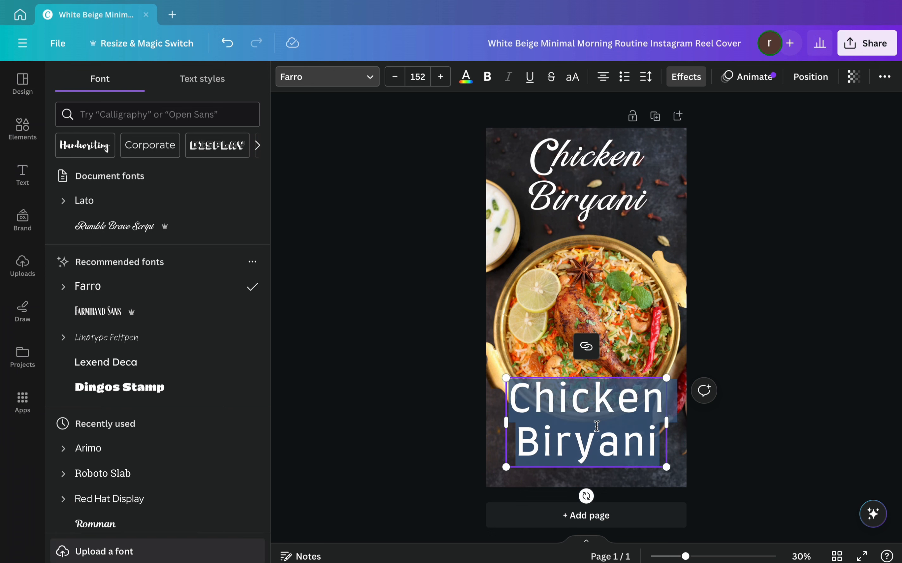
type("Easy Re")
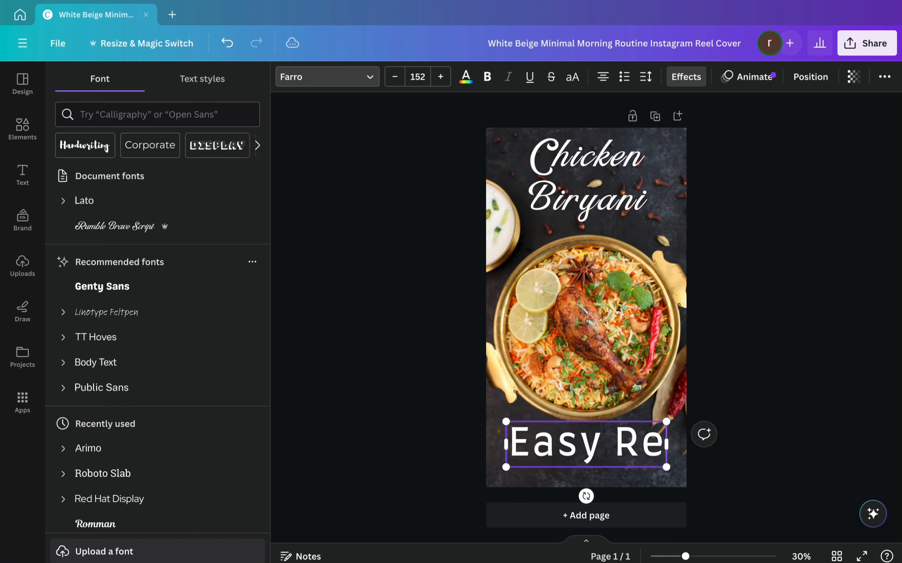
type("cipe")
- Reduce the "Easy Recipe" text to font size 134 and move it down to the cover's bottom edge
left_click(395, 77)
left_click(394, 77)
left_click(394, 77)
left_click(395, 76)
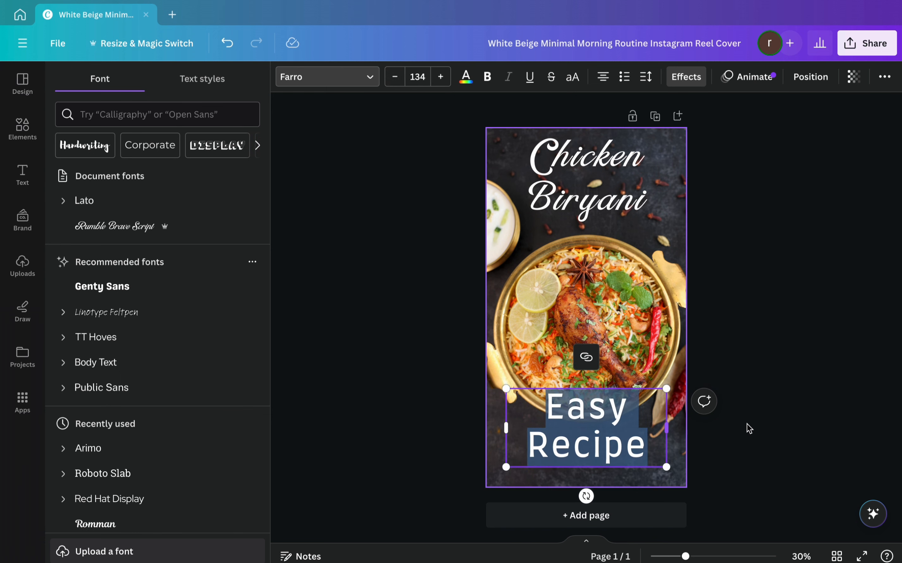
left_click(728, 431)
left_click(810, 456)
left_click_drag(619, 428, 619, 448)
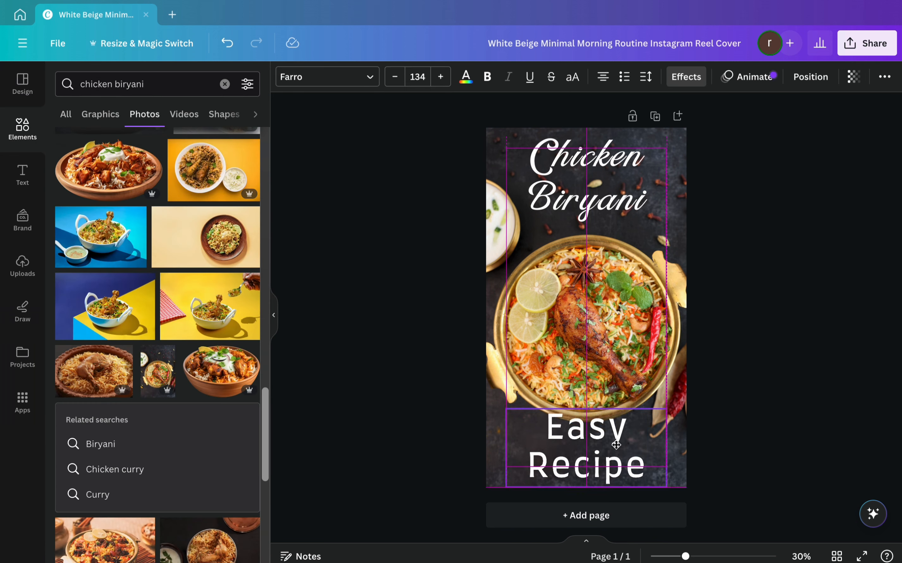
left_click(598, 318)
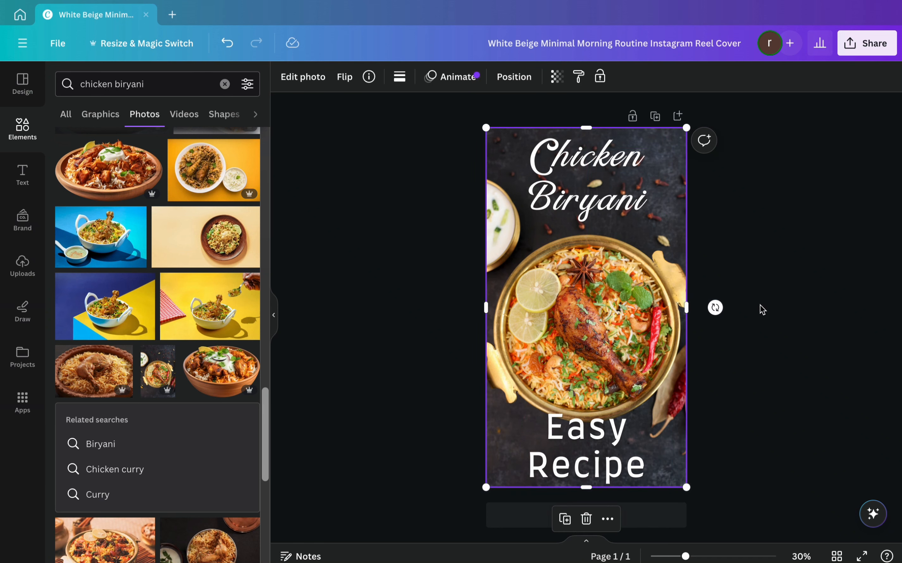
left_click(751, 433)
- Set the "Easy Recipe" text to size 125, widen its box to fit one line and centre it near the cover's bottom edge
left_click(578, 462)
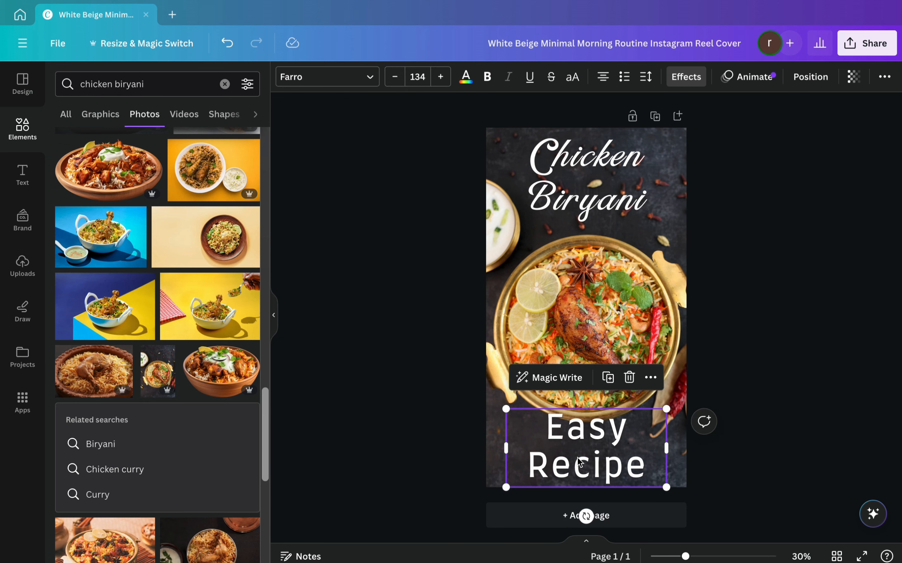
left_click(396, 78)
left_click(396, 77)
left_click(396, 78)
left_click(396, 78)
left_click(396, 78)
left_click(396, 77)
left_click(396, 77)
left_click(396, 78)
left_click(396, 77)
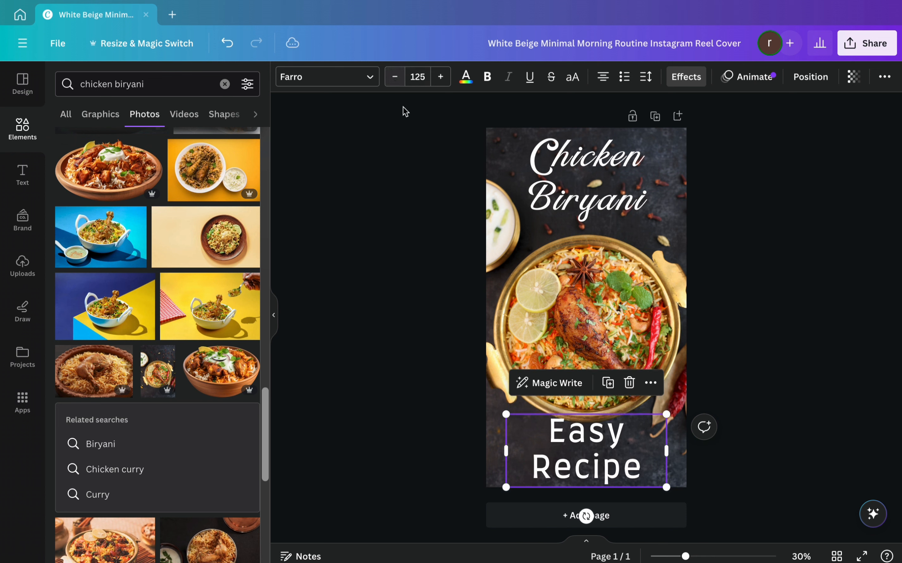
left_click_drag(670, 448, 725, 441)
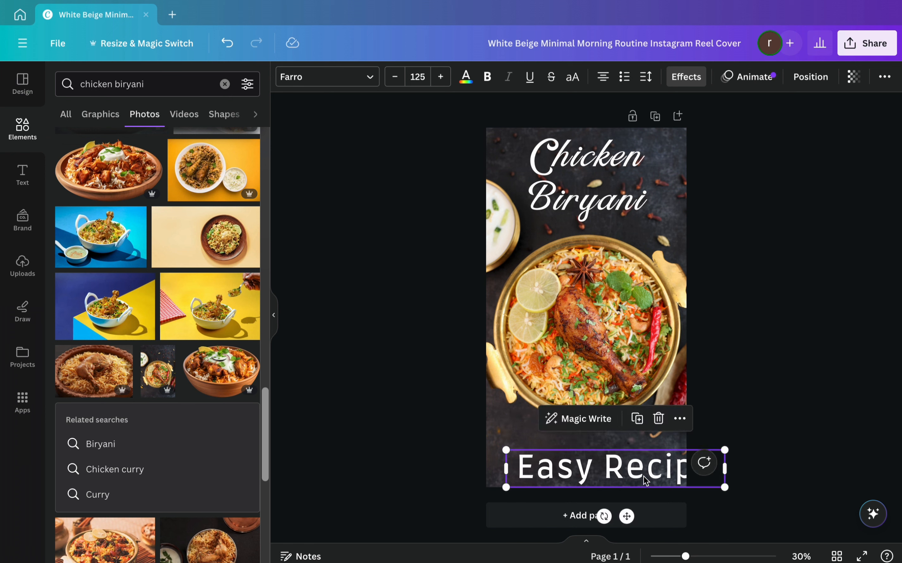
left_click_drag(626, 517, 597, 501)
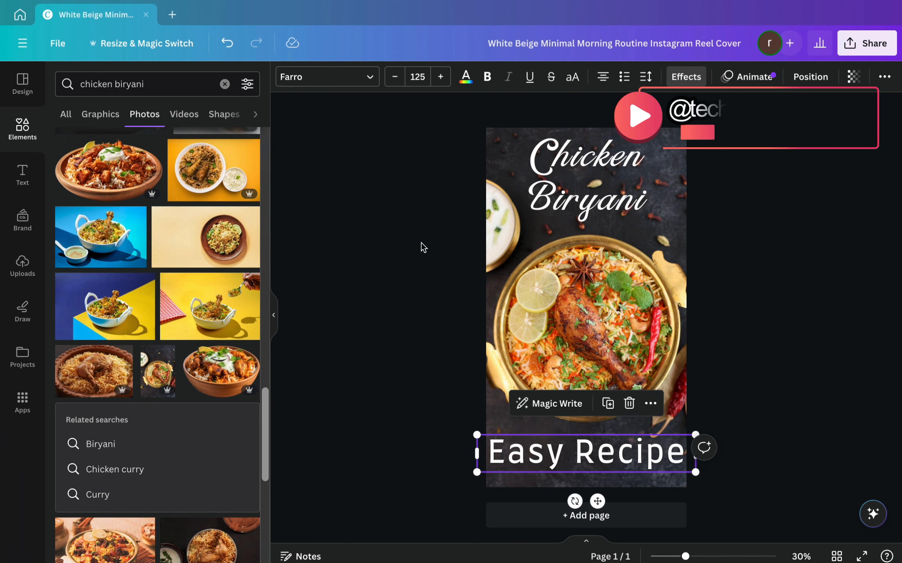
- Reduce the one-line "Easy Recipe" text to font size 102
left_click(396, 78)
left_click(396, 79)
left_click(396, 78)
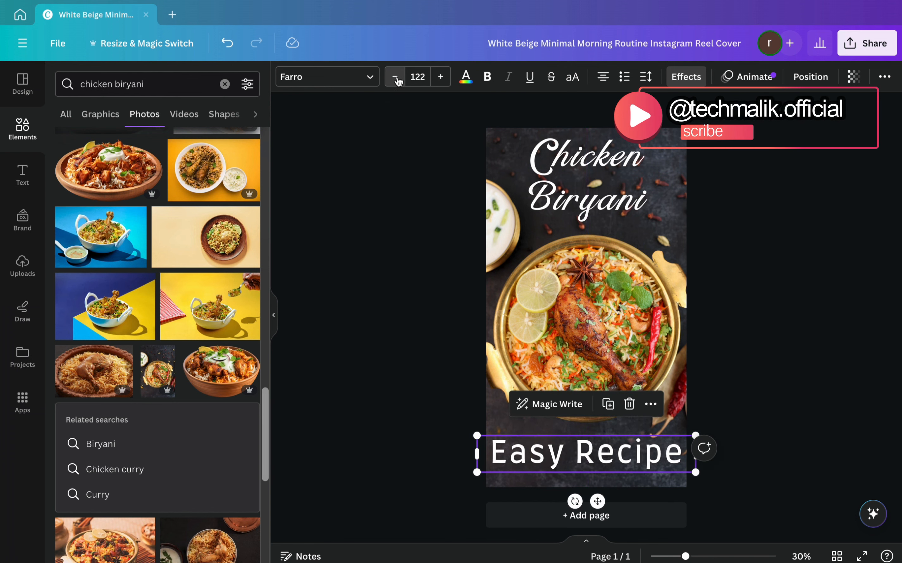
left_click(397, 79)
left_click(396, 79)
left_click(396, 79)
- Make the "Easy Recipe" text slightly smaller than font size 102 and deselect it
left_click(397, 79)
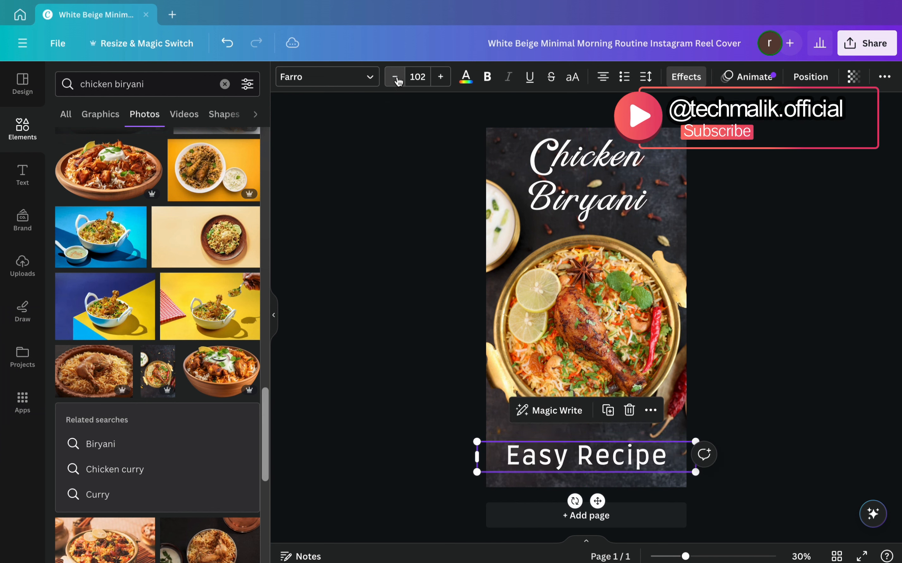
left_click(396, 78)
left_click(814, 215)
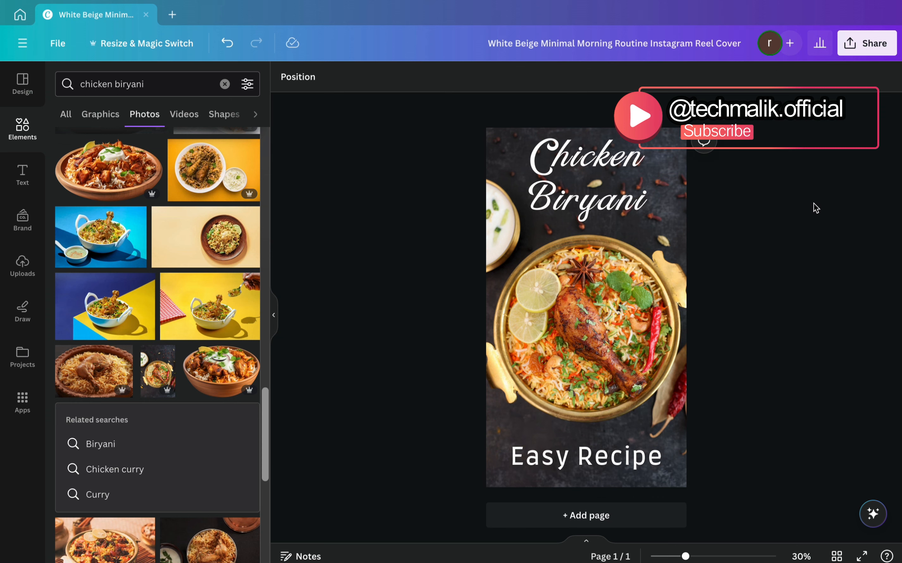
- Rename the design to "Chicken Biryani Reel Cover"
left_click(854, 45)
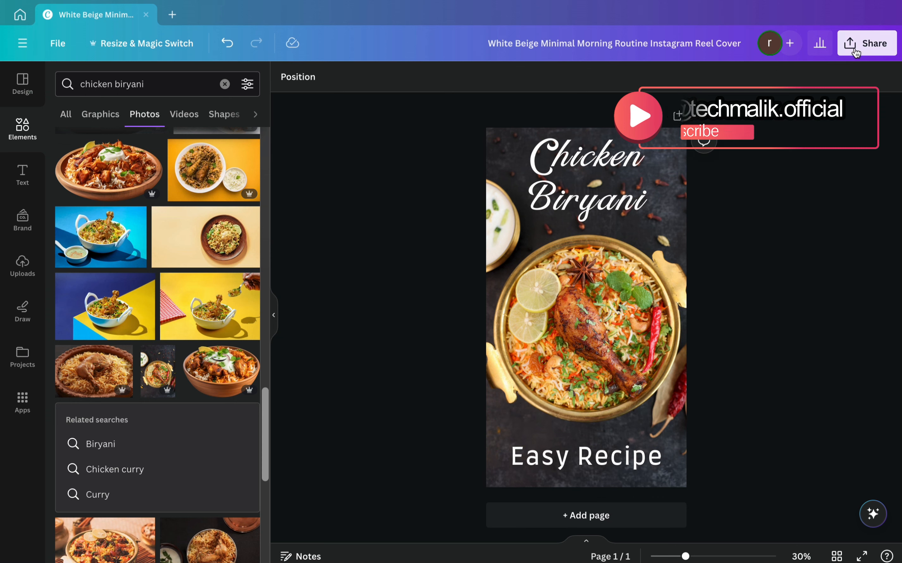
left_click(681, 367)
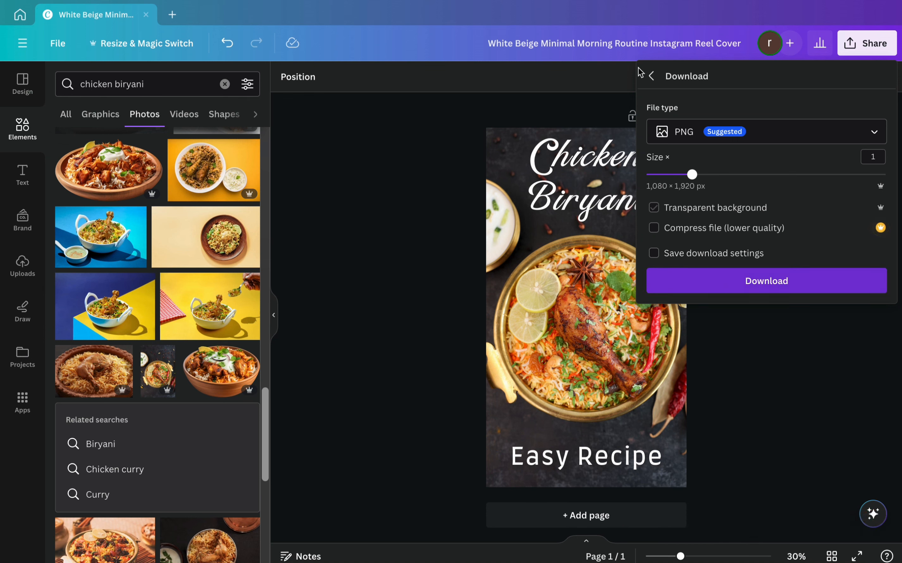
left_click(634, 48)
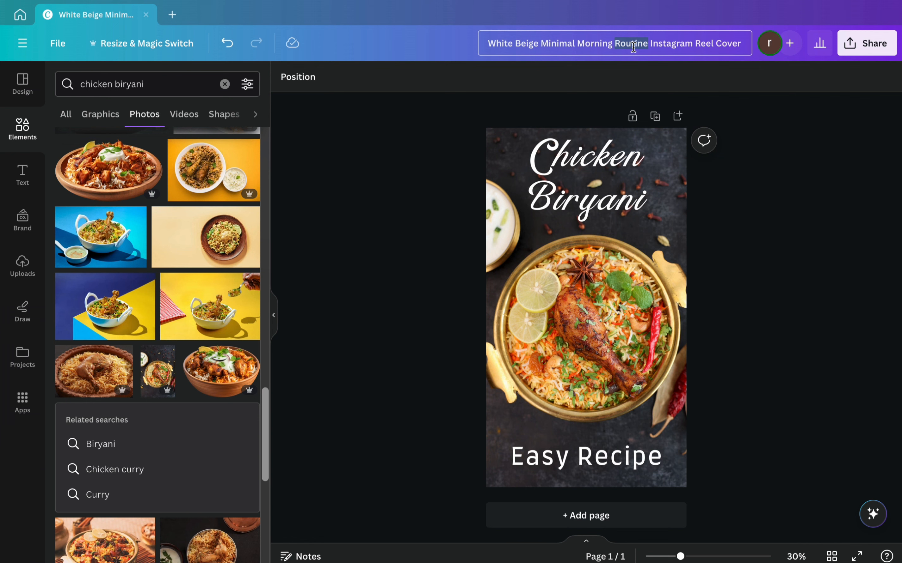
key("ctrl+a")
type("Ch")
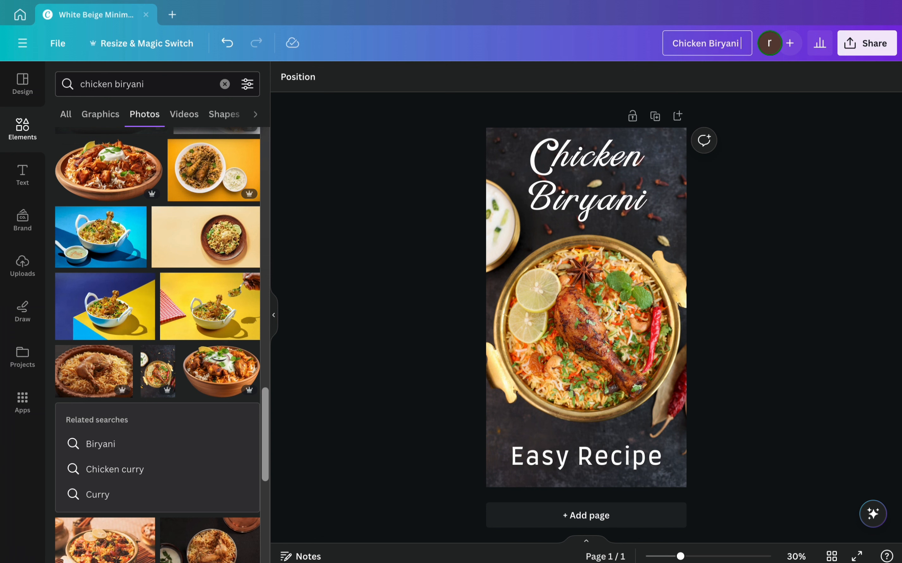
type("icken Biryani Reel Cover")
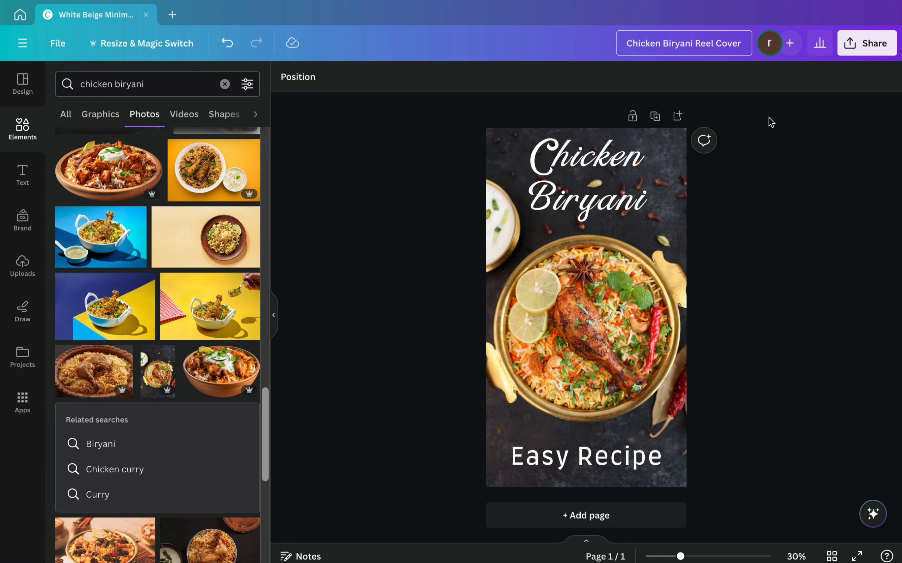
left_click(785, 135)
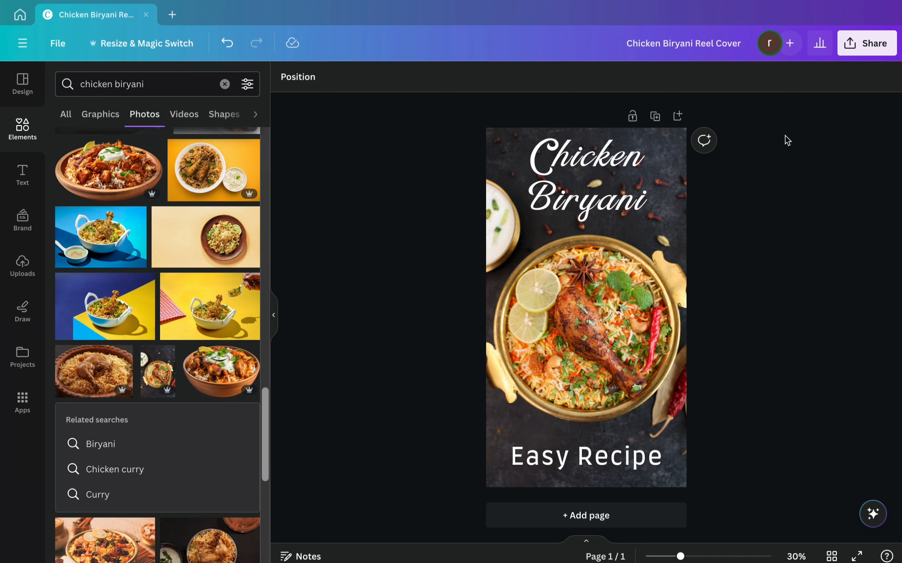
- Download the finished cover as a PNG at size 1 (1,080 × 1,920 px), without a transparent background or compression
left_click(865, 44)
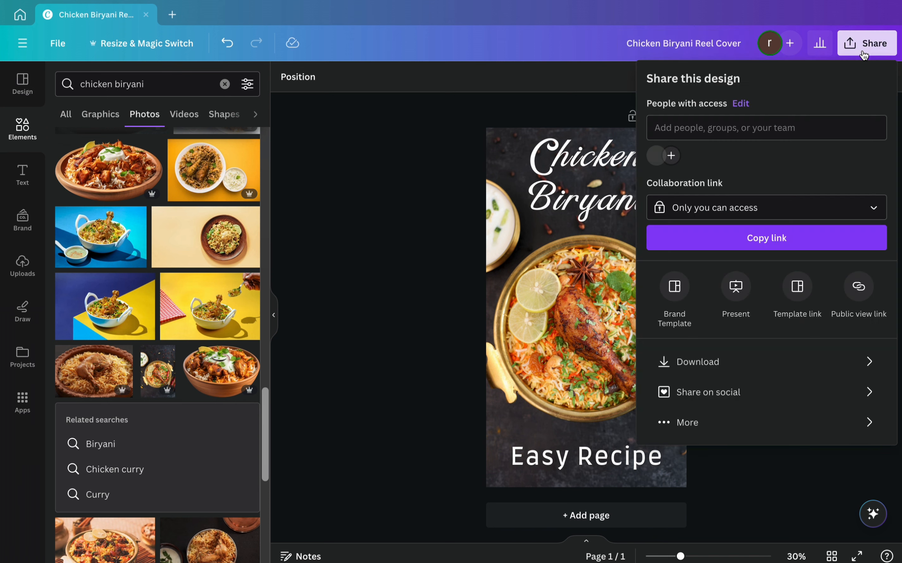
left_click(706, 355)
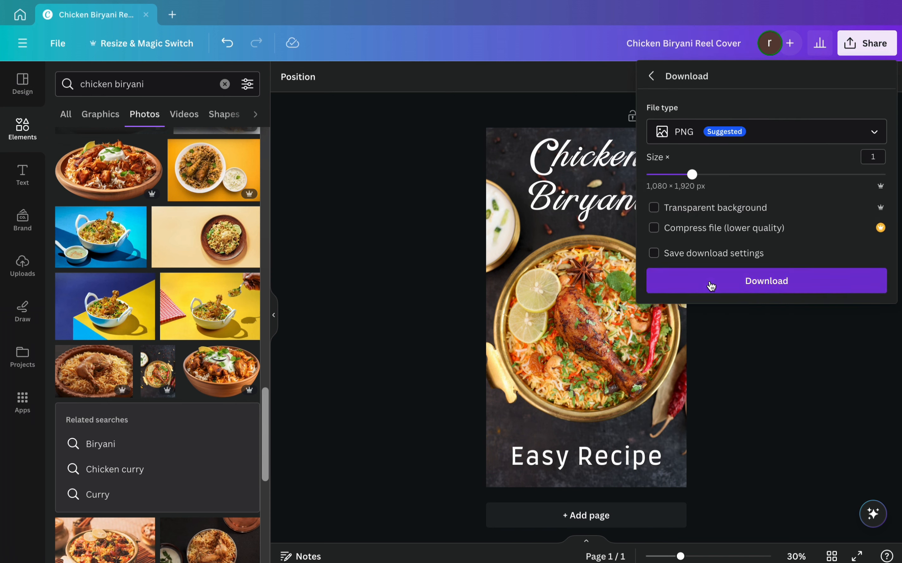
left_click(710, 287)
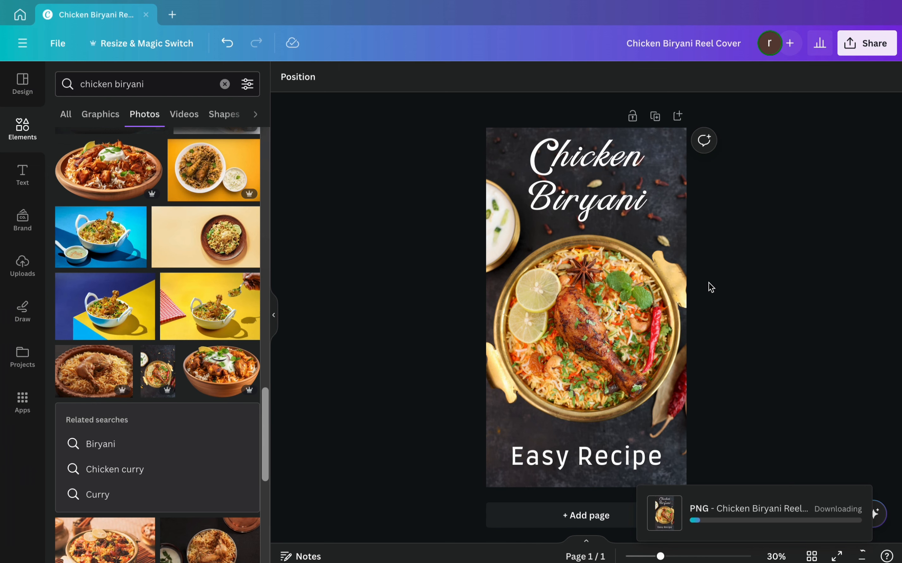